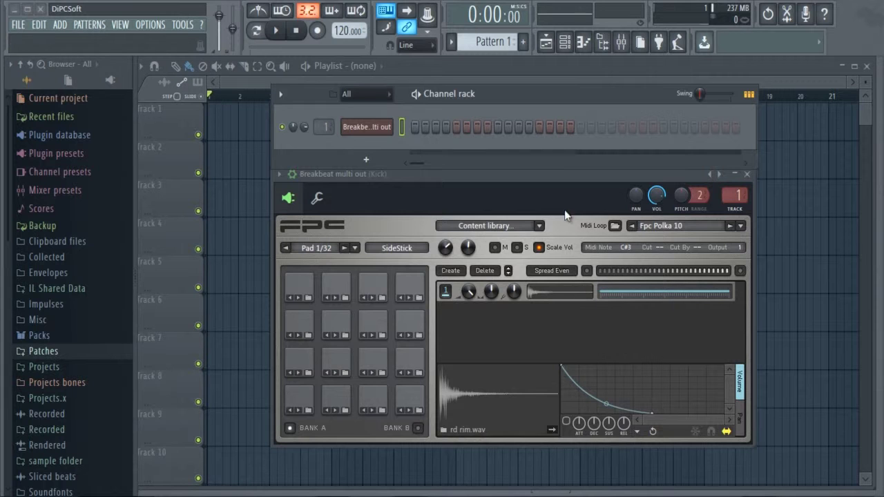
- Close the Breakbeat multi out plugin window and reposition the channel rack lower over the playlist
mouse_move(550, 176)
left_mouse_down()
mouse_move(550, 214)
mouse_move(548, 188)
left_mouse_up()
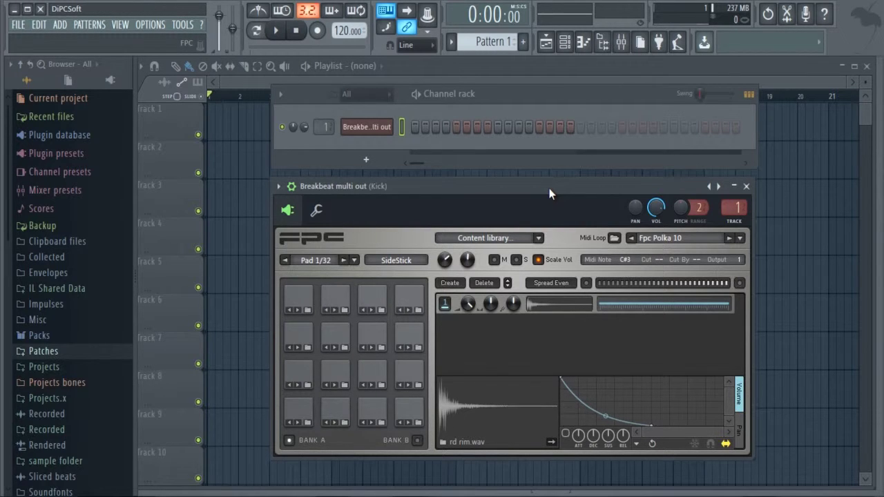
left_click_drag(550, 189, 550, 188)
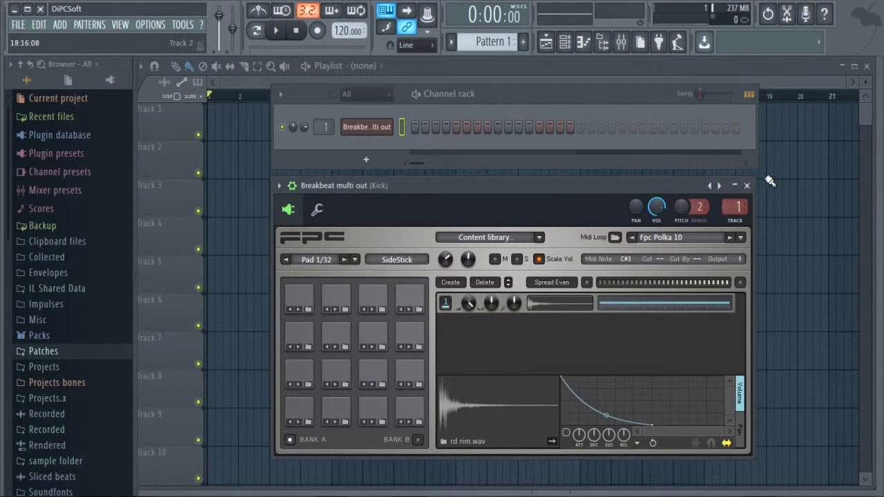
left_click(746, 186)
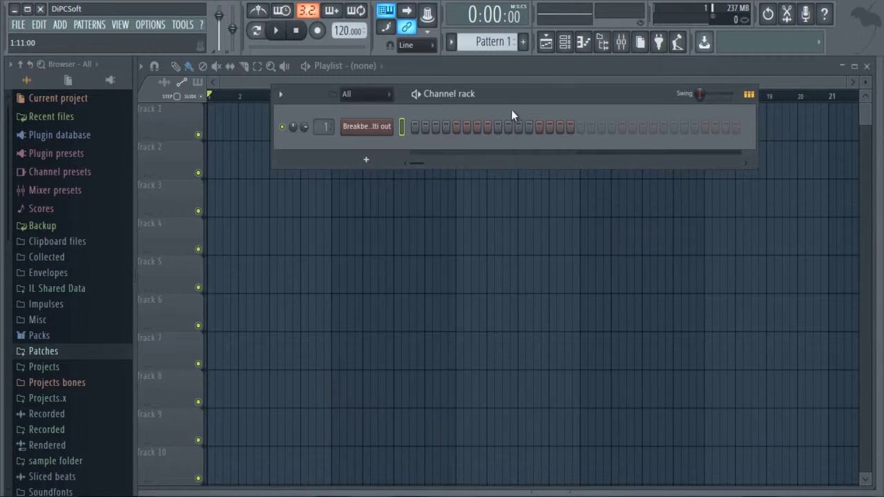
left_click_drag(481, 93, 475, 154)
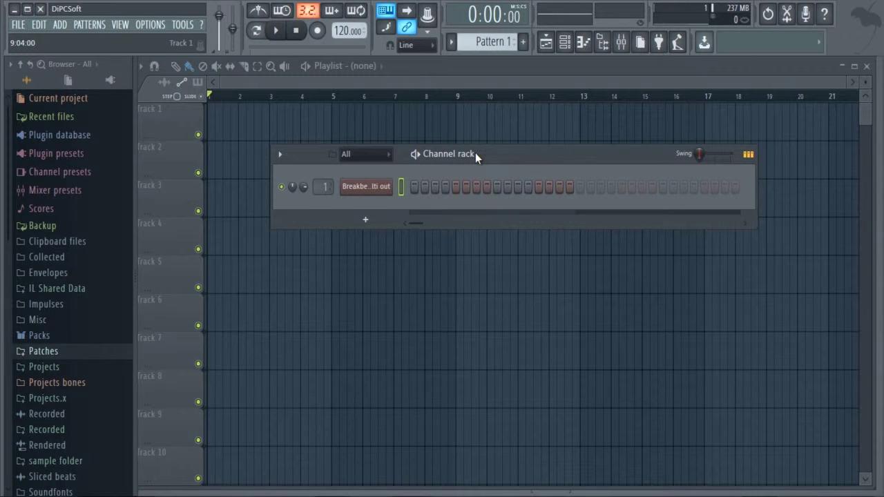
left_click_drag(475, 153, 475, 148)
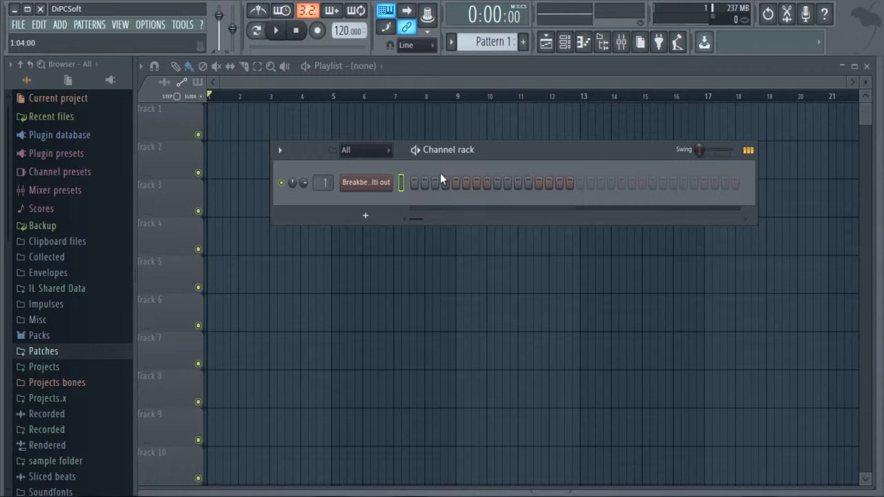
- Add a Toxic Biohazard synth channel to the channel rack and close its plugin window
left_click(379, 216)
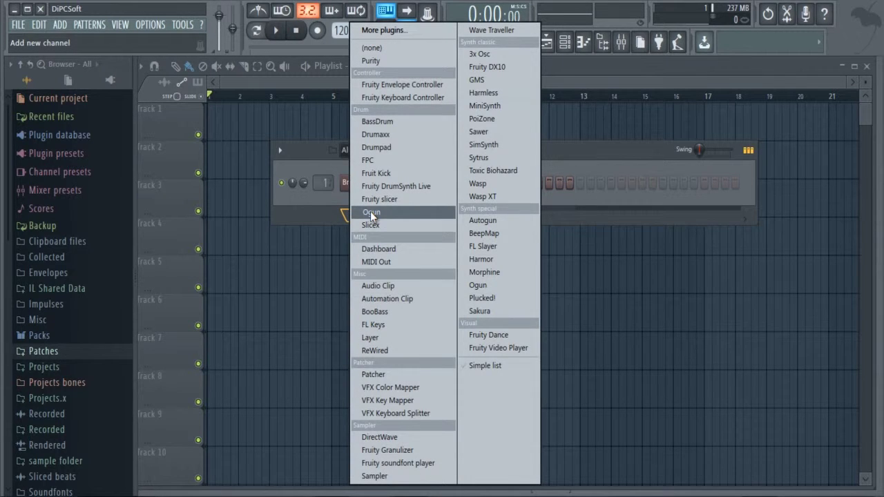
left_click(490, 171)
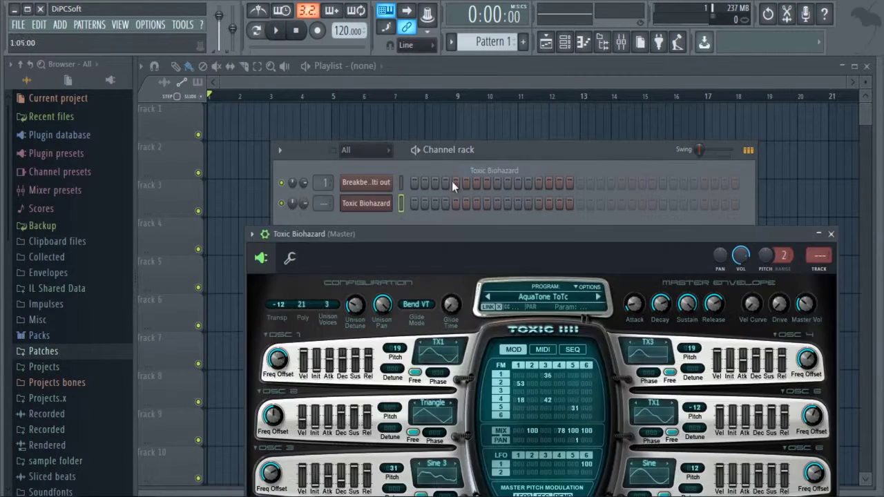
left_click(830, 234)
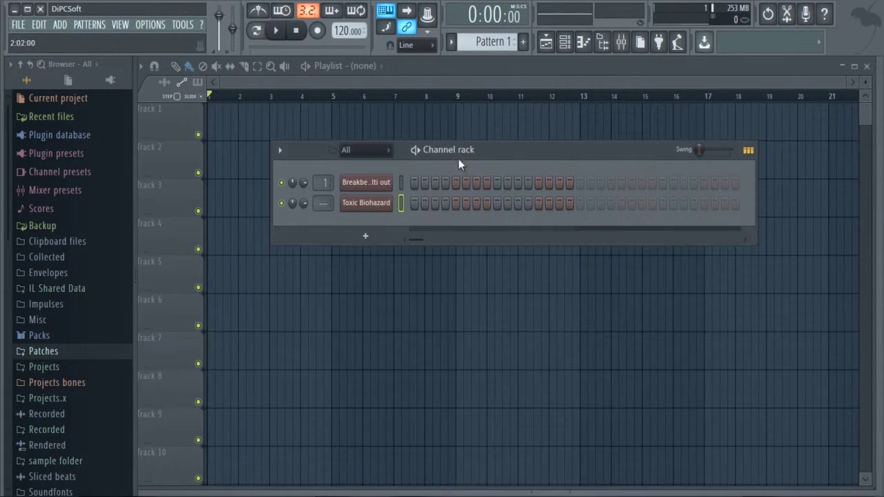
left_click_drag(429, 155, 424, 152)
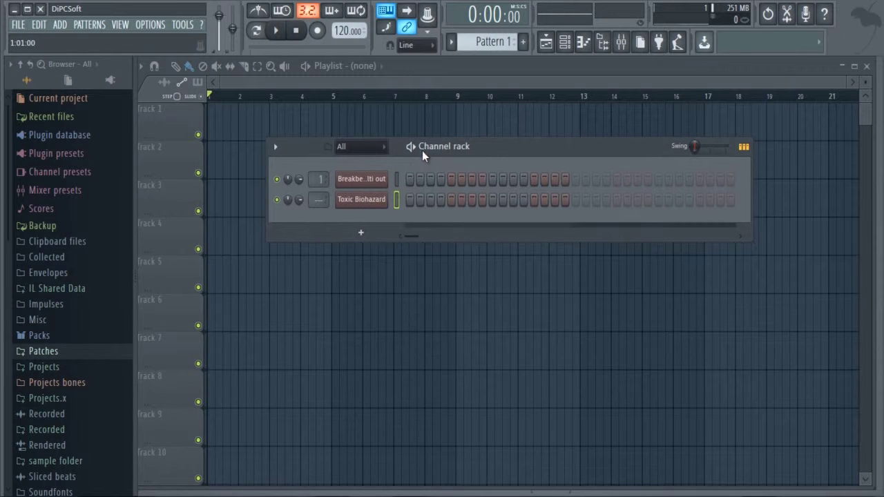
- Open the Kicks folder in the Drums pack and audition its samples, including FPC 4 Kick through FPC 7 Kick
left_click(31, 335)
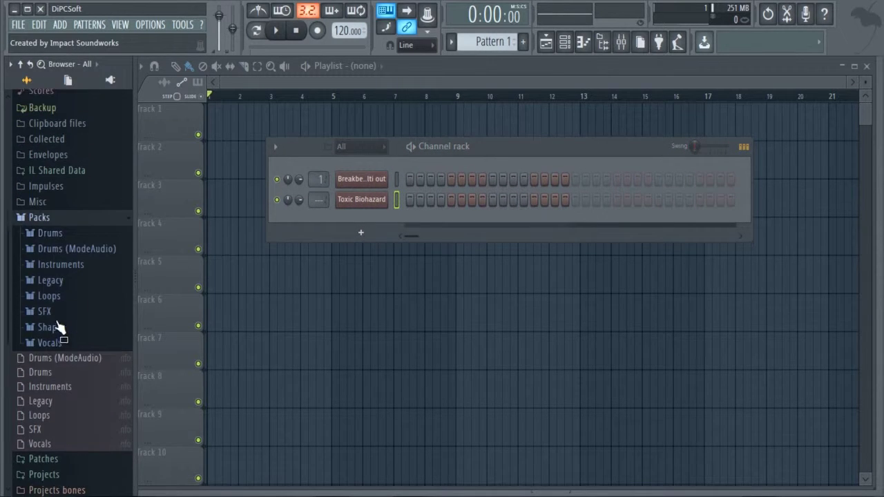
left_click(55, 230)
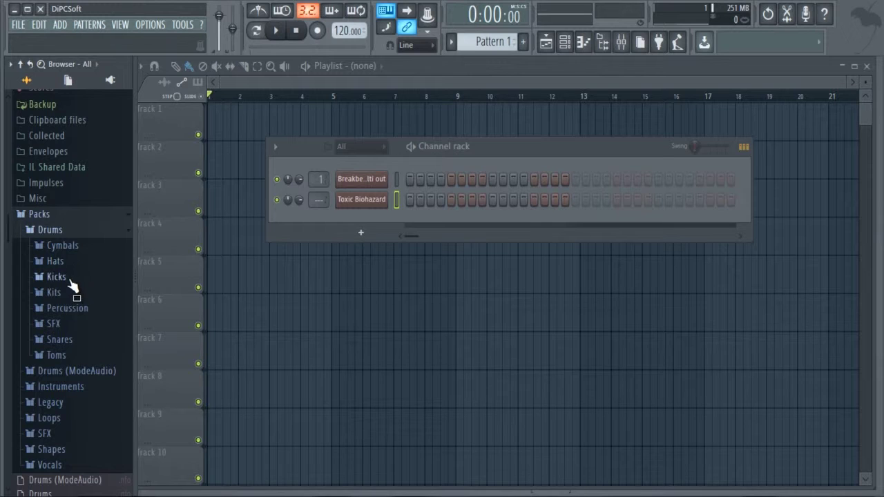
left_click(56, 276)
left_click(45, 283)
left_click(68, 241)
left_click(67, 196)
left_click(62, 154)
left_click(63, 169)
left_click(65, 255)
left_click(69, 283)
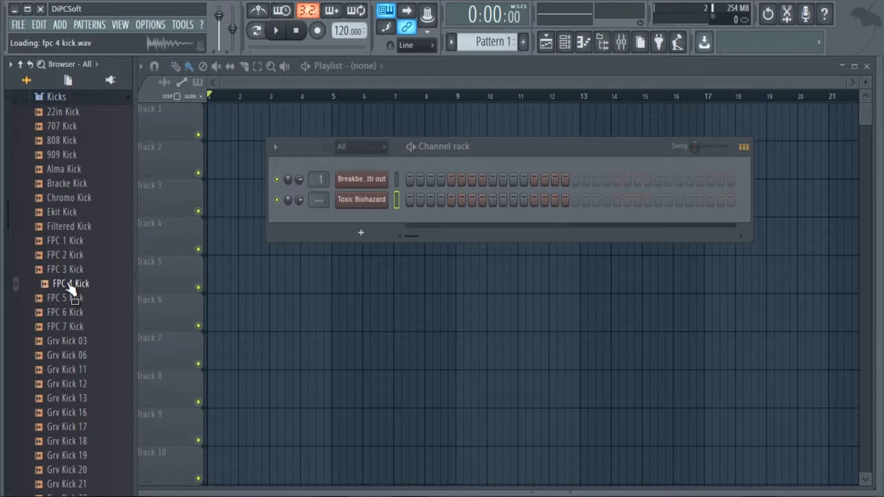
left_click(73, 297)
left_click(64, 254)
left_click(65, 269)
left_click(65, 283)
left_click(72, 298)
left_click(66, 326)
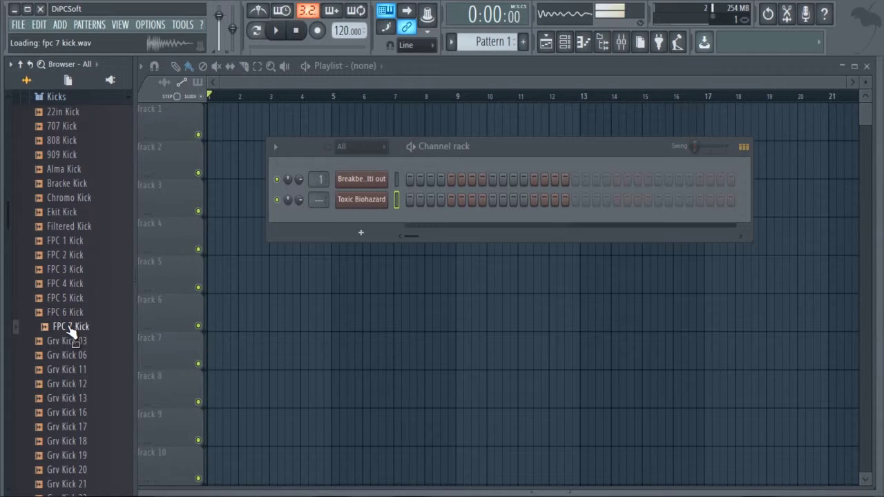
- Audition the Grv Kick samples further down the Kicks folder, including Grv Kick 16, 13 and 12
scroll(69, 331, "down", 4)
left_click(69, 283)
left_click(68, 269)
left_click(62, 241)
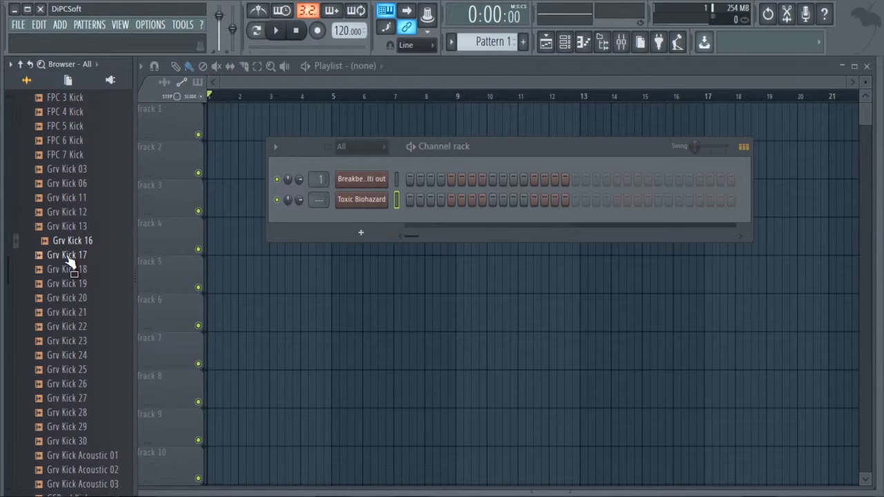
left_click(68, 298)
left_click(59, 283)
left_click(73, 254)
left_click(84, 213)
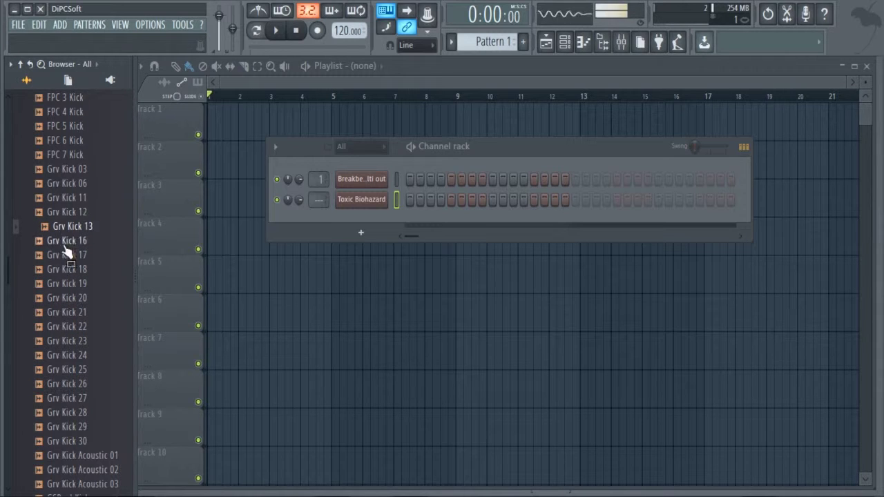
left_click(72, 212)
- Add Grv Kick 12 as a new channel and activate its steps 1 and 9
left_click_drag(76, 212, 377, 220)
right_click(377, 233)
left_click(551, 275)
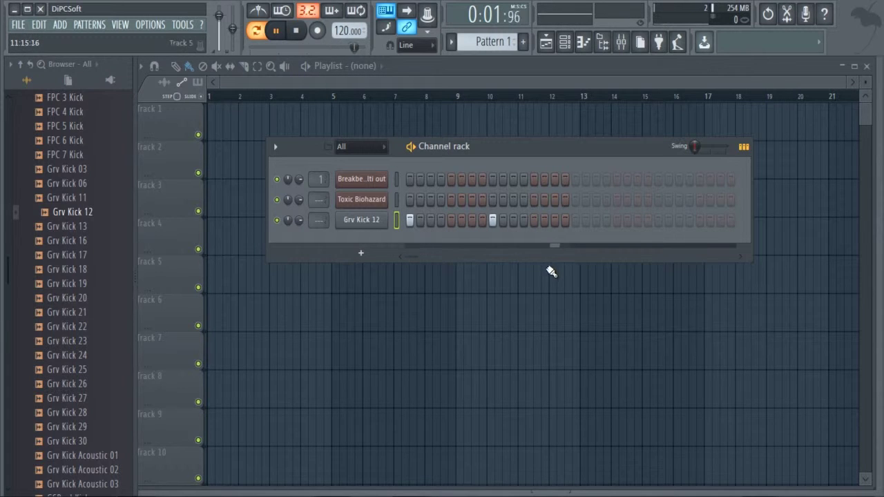
- Add a Plucked! synth channel to the channel rack and close its plugin window
left_click_drag(454, 148, 441, 145)
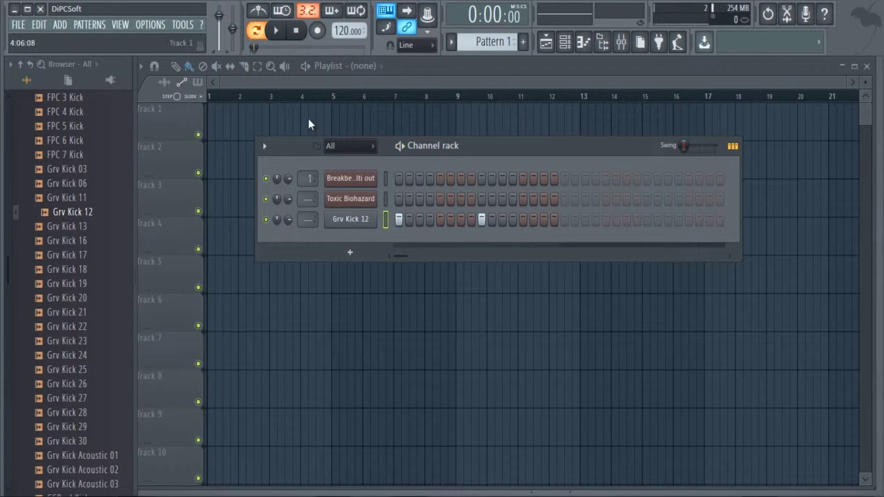
left_click(347, 256)
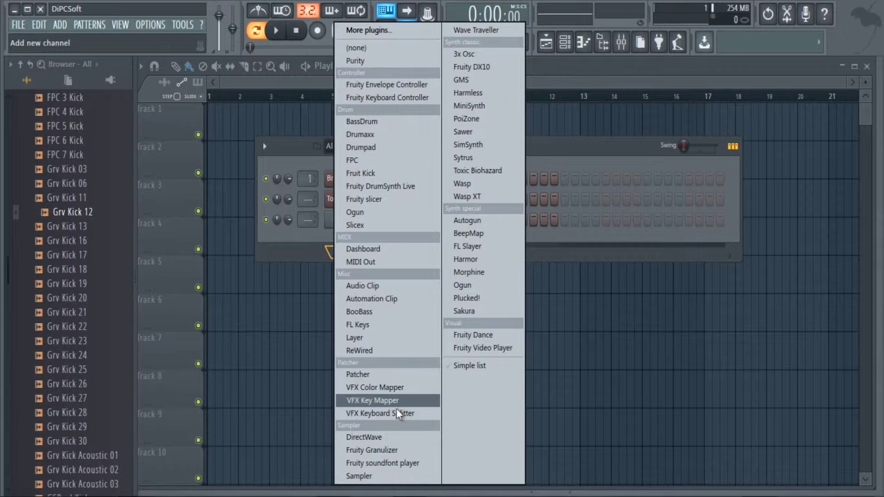
left_click(475, 298)
left_click(374, 127)
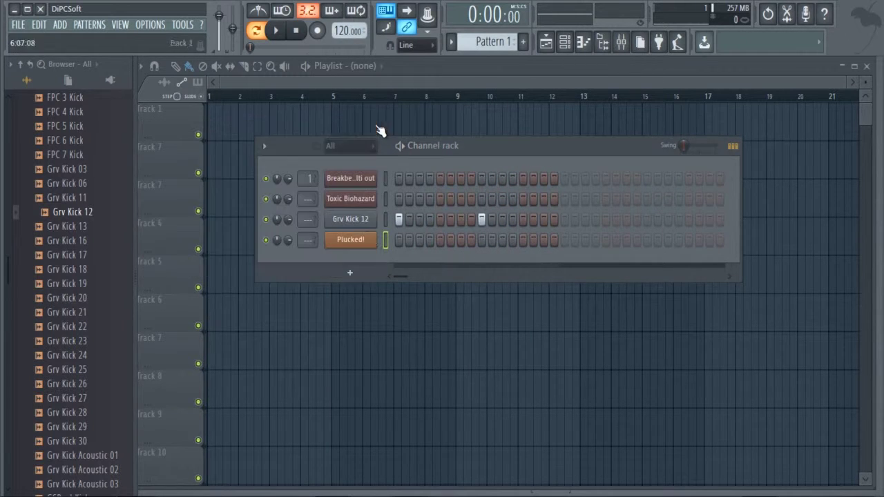
- Open the Plucked! channel's piano roll and, during playback, add two-step B5 notes on beats 2 and 4 of bar 1
right_click(367, 247)
left_click(414, 240)
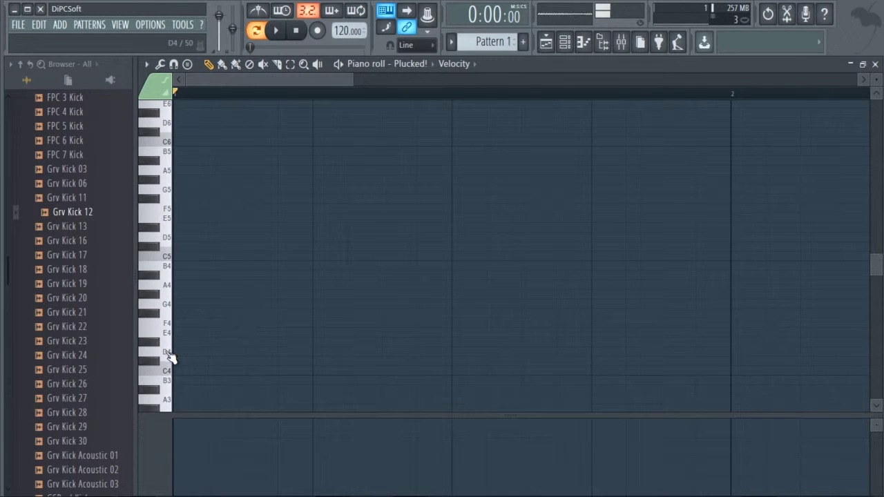
left_click(278, 36)
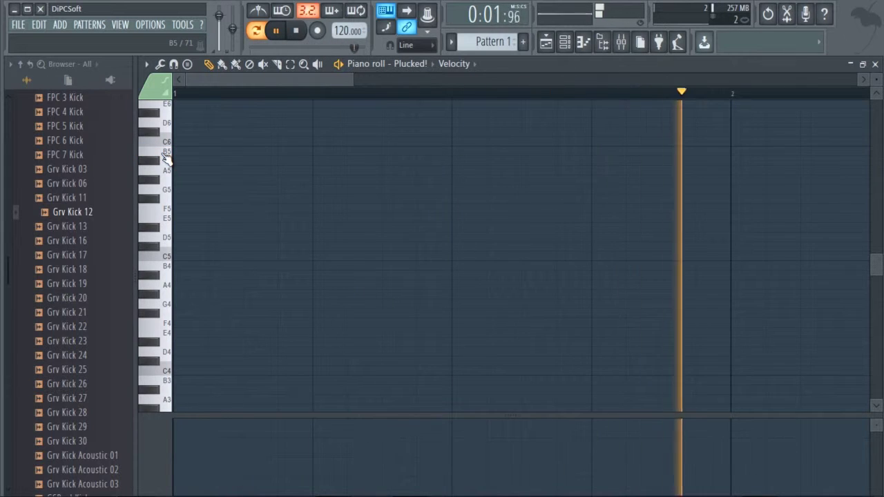
left_click(165, 151)
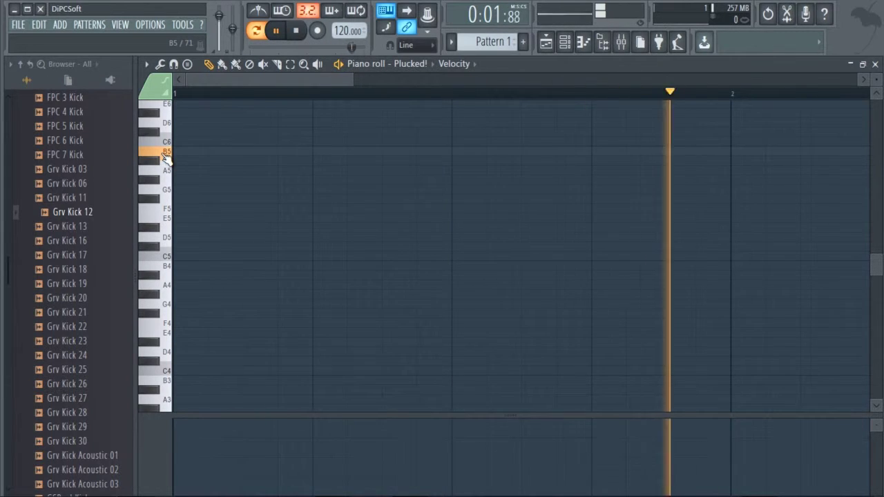
left_click(314, 150)
left_click_drag(328, 142, 331, 153)
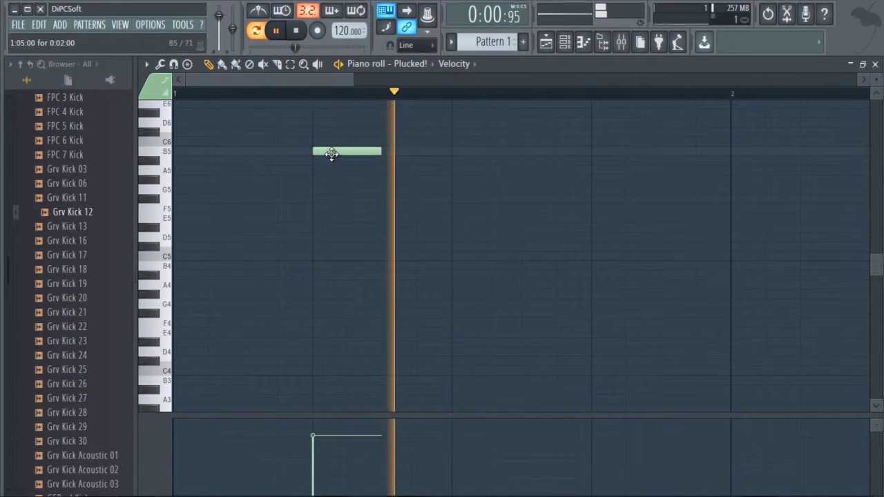
left_click(605, 147)
- Add two-step A6 notes on beats 1 and 3 of bar 1 in the Plucked! piano roll
scroll(446, 243, "up", 1)
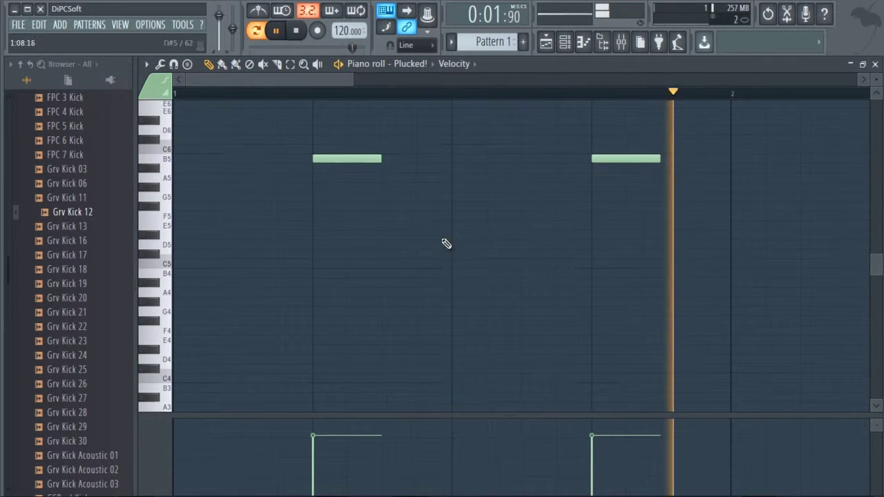
scroll(217, 187, "up", 2)
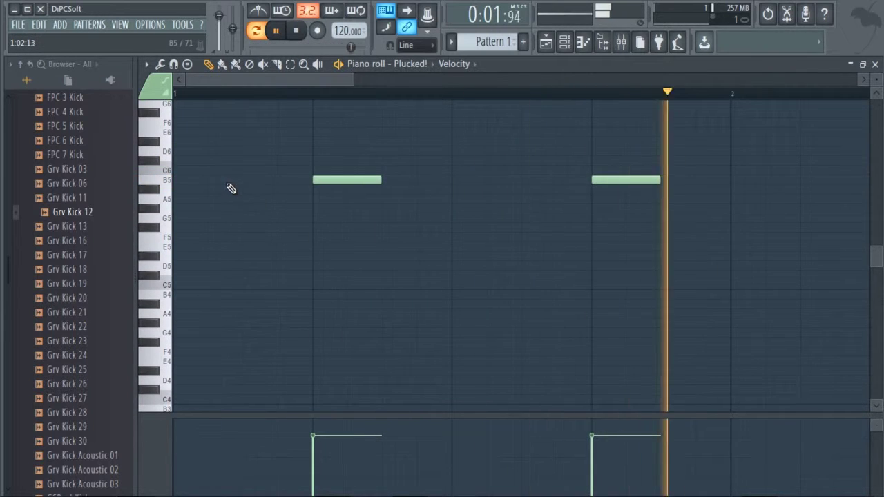
scroll(214, 189, "up", 9)
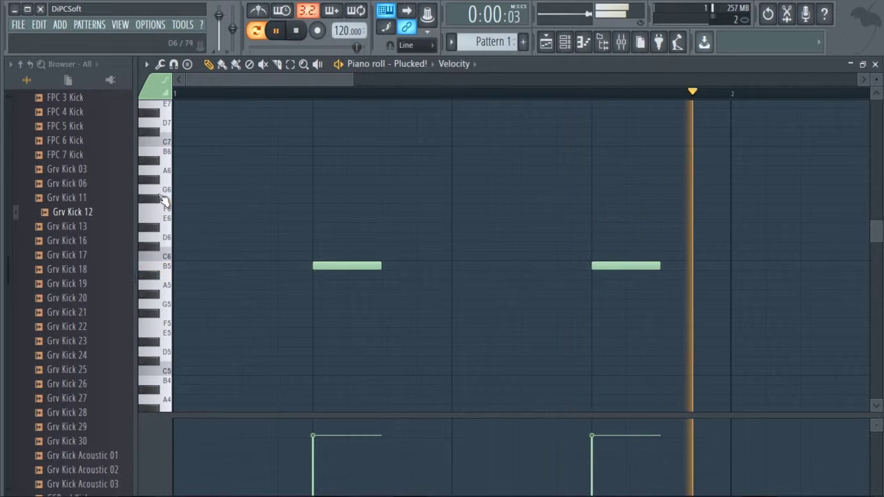
left_click(170, 173)
left_click(180, 170)
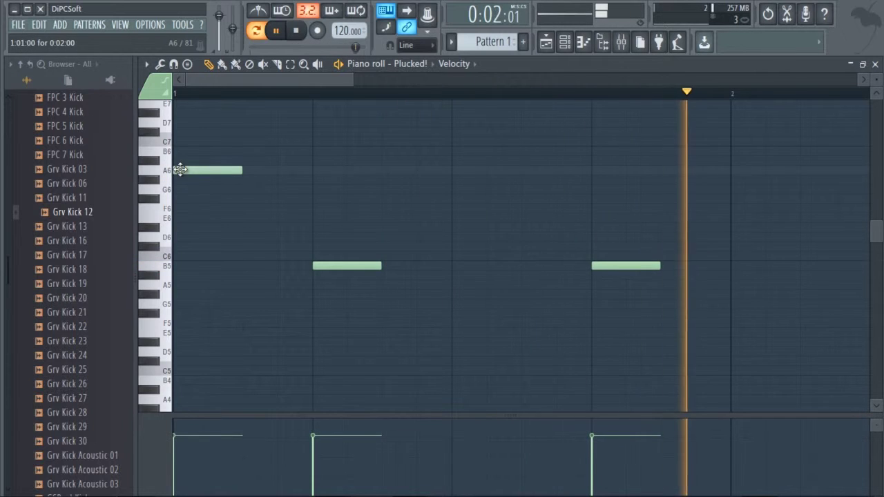
left_click(452, 163)
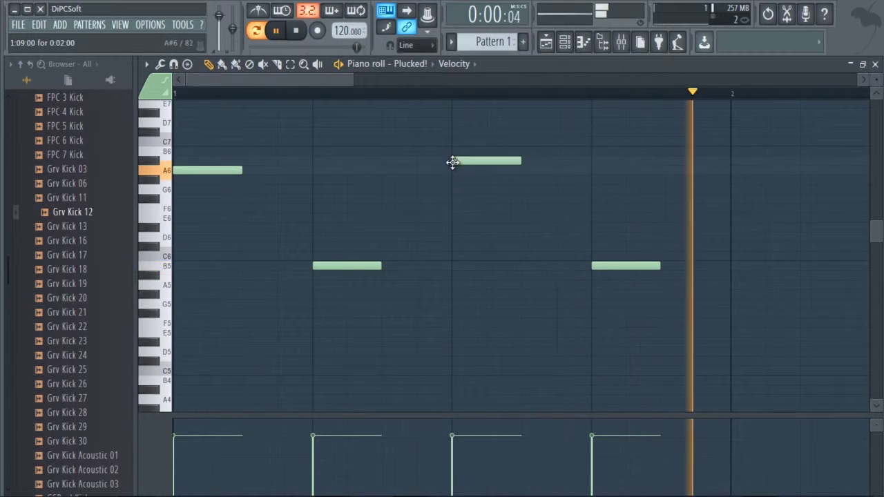
left_click_drag(469, 158, 470, 175)
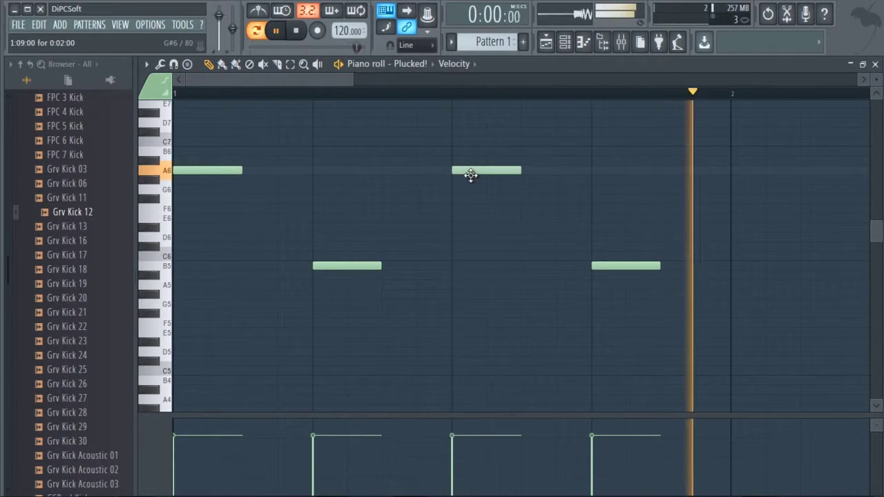
- Raise the note on beat 1 to A#6
scroll(449, 104, "down", 3)
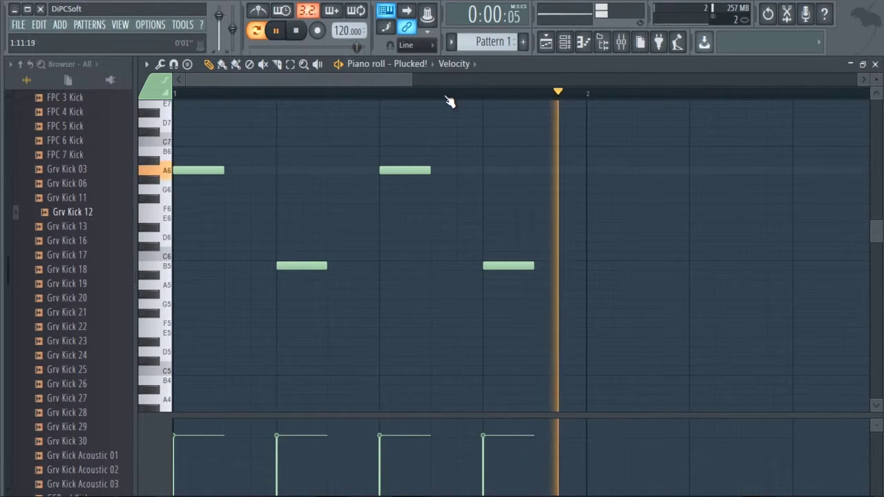
scroll(447, 100, "down", 2)
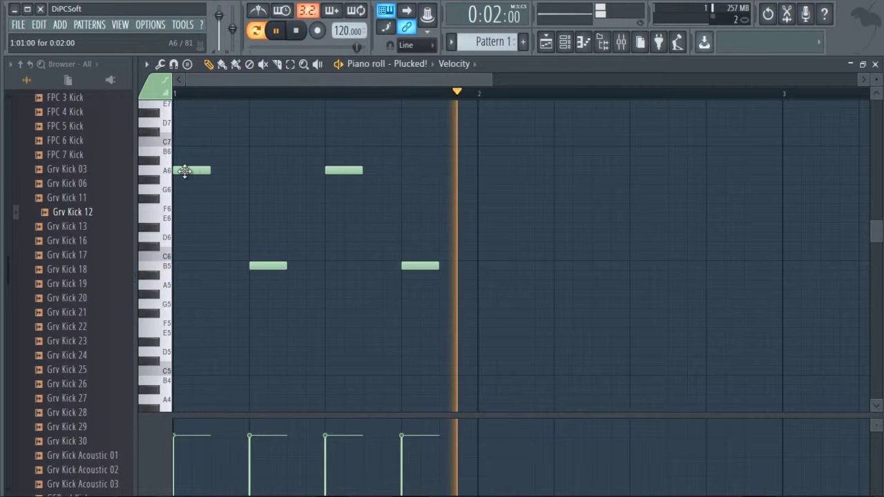
left_click_drag(192, 169, 191, 158)
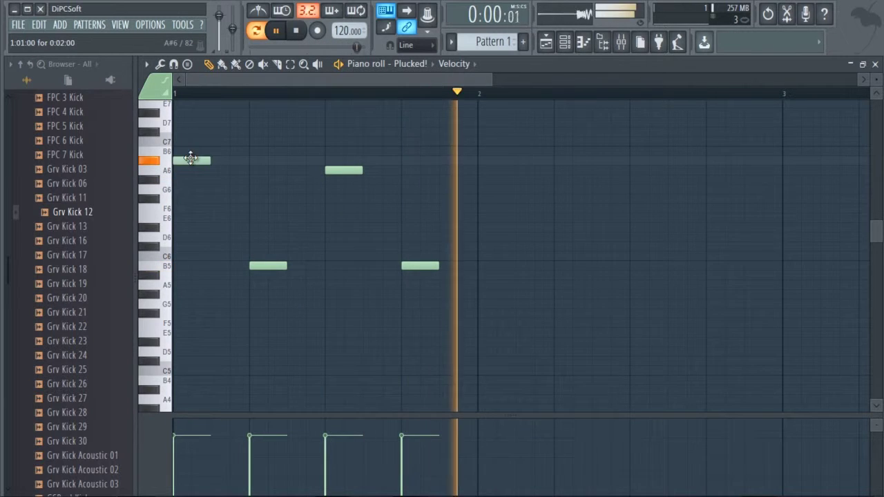
- Select all four notes of bar 1, copy them and return to the Draw tool
left_click(303, 64)
left_click_drag(571, 128, 134, 258)
left_click(147, 64)
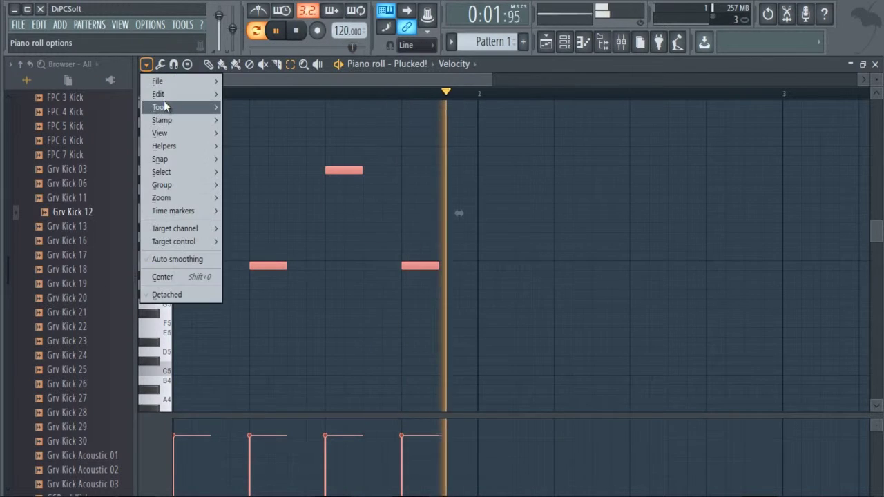
mouse_move(172, 95)
left_click(244, 111)
left_click(209, 65)
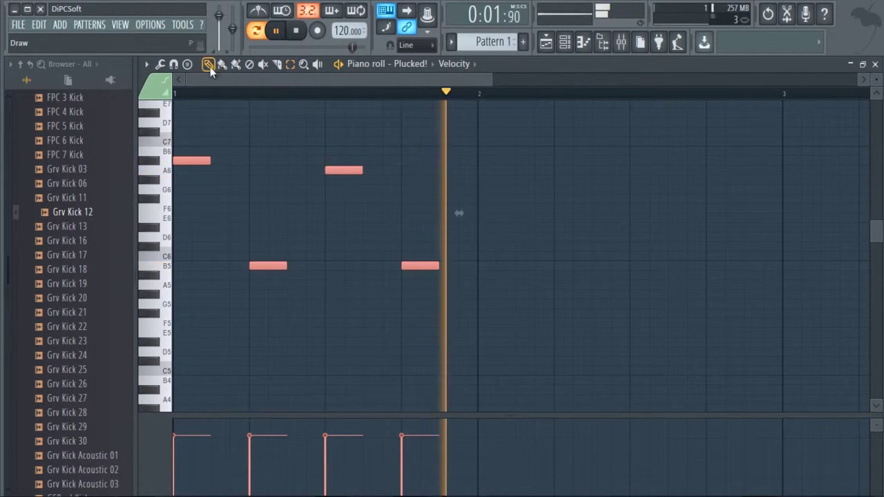
- Paste the four copied notes after the last note of bar 1 in the Plucked! piano roll
scroll(328, 158, "down", 1)
left_click_drag(526, 278, 230, 138)
left_click(146, 65)
mouse_move(181, 95)
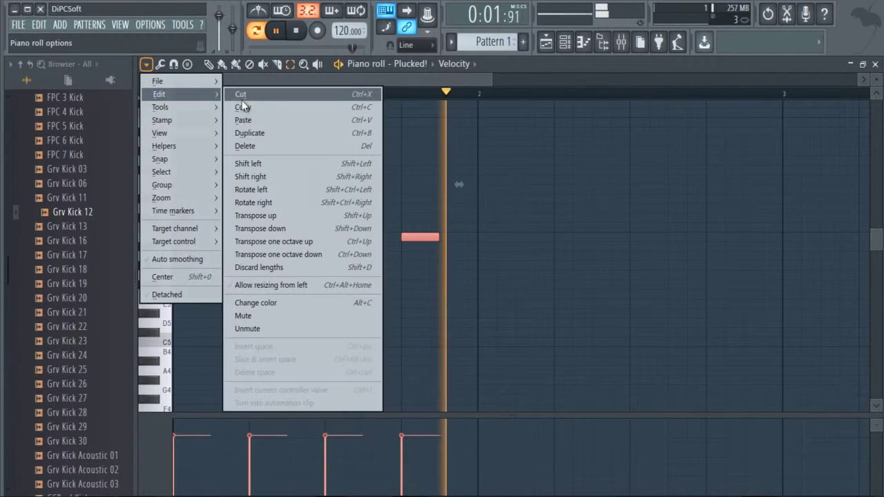
left_click(255, 120)
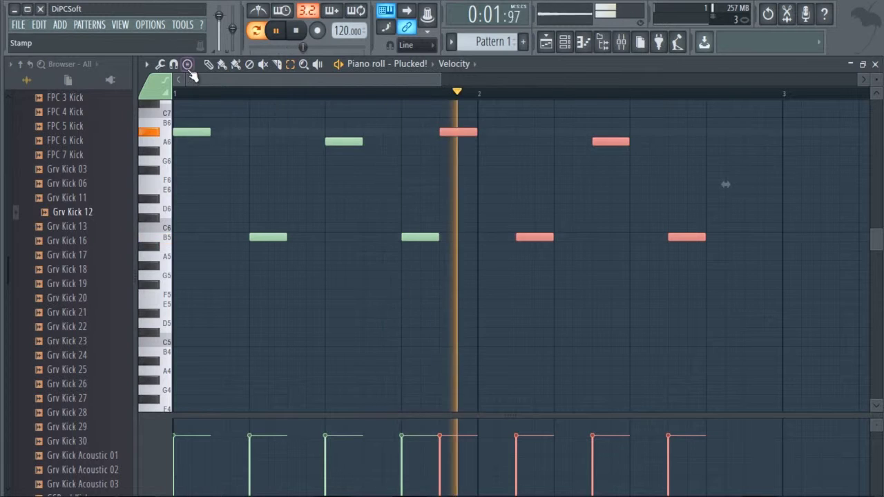
- Move the first pasted note to beat 1 of bar 2 on A#6
left_click(442, 137)
left_click_drag(461, 136, 462, 146)
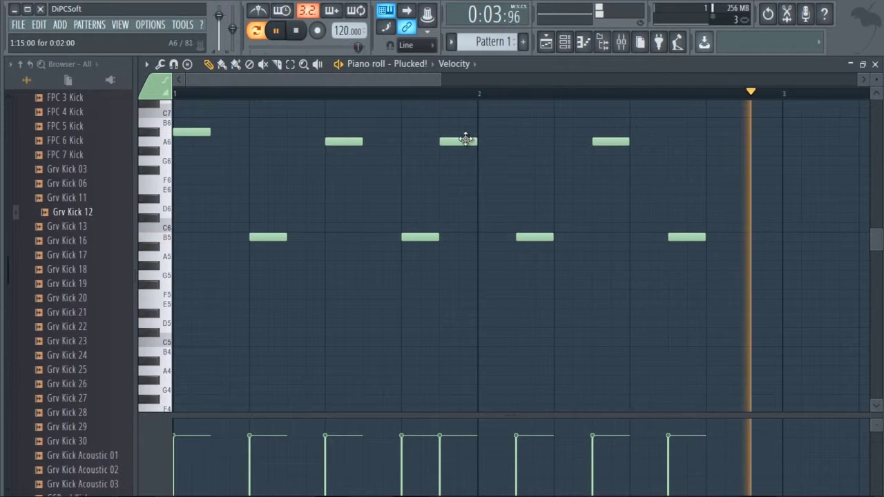
scroll(444, 100, "down", 1)
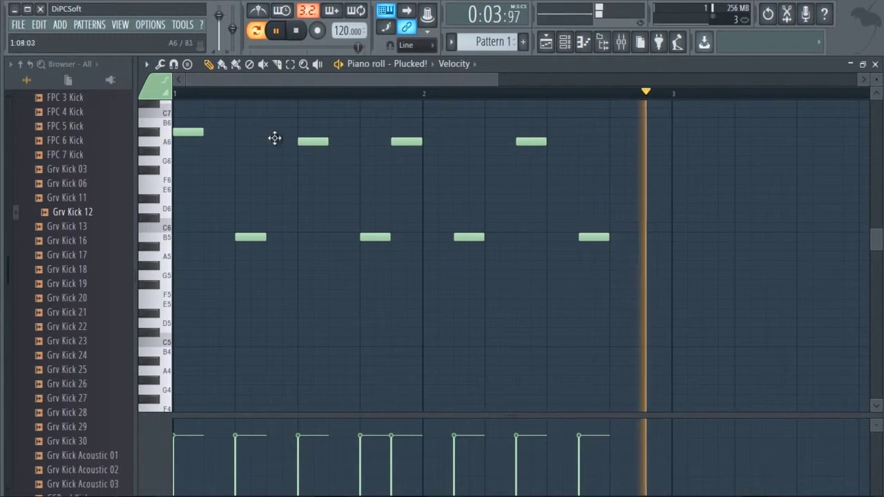
left_click_drag(401, 141, 401, 132)
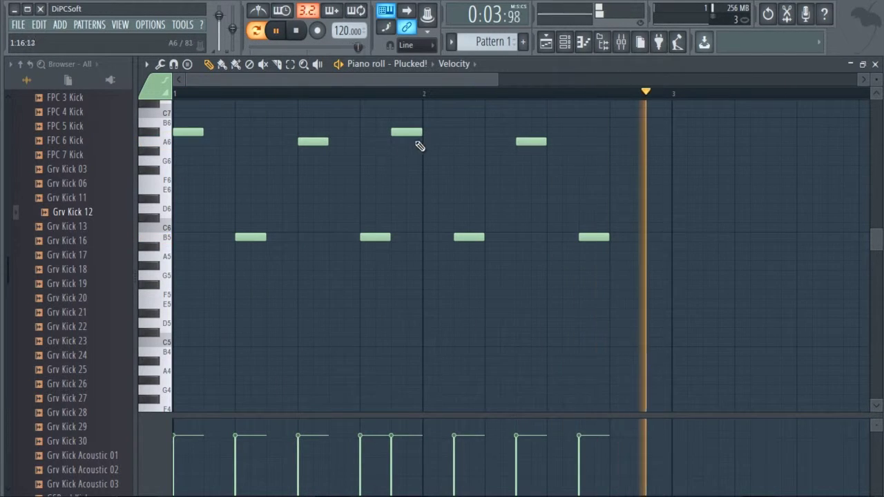
left_click_drag(408, 131, 438, 131)
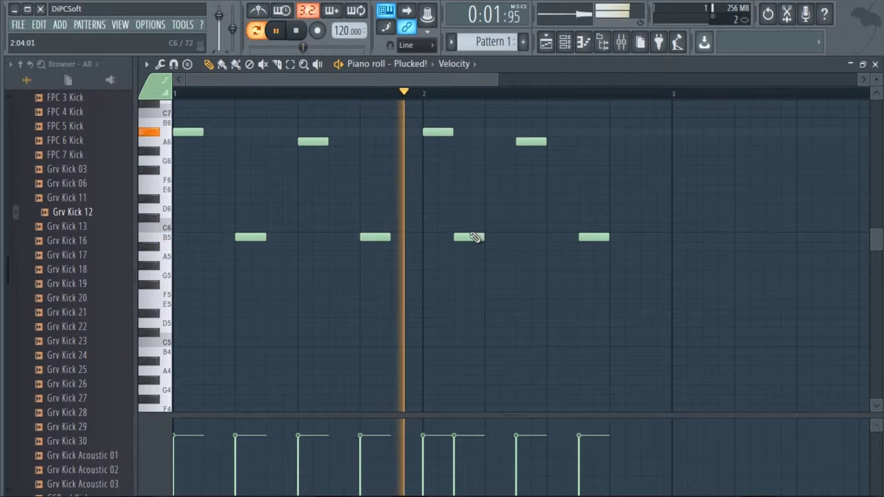
- Delete the A#6 note at the start of bar 2 and shift the three remaining pasted notes onto beats 2, 3 and 4
right_click(437, 132)
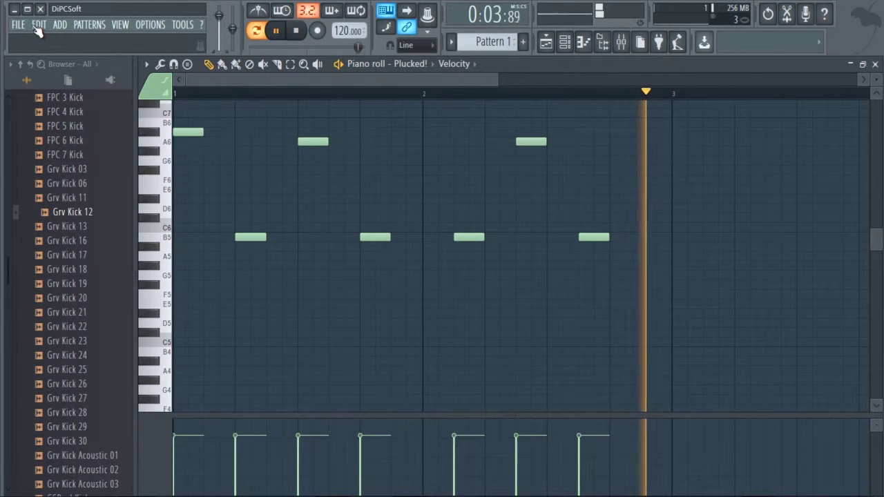
left_click_drag(466, 236, 494, 237)
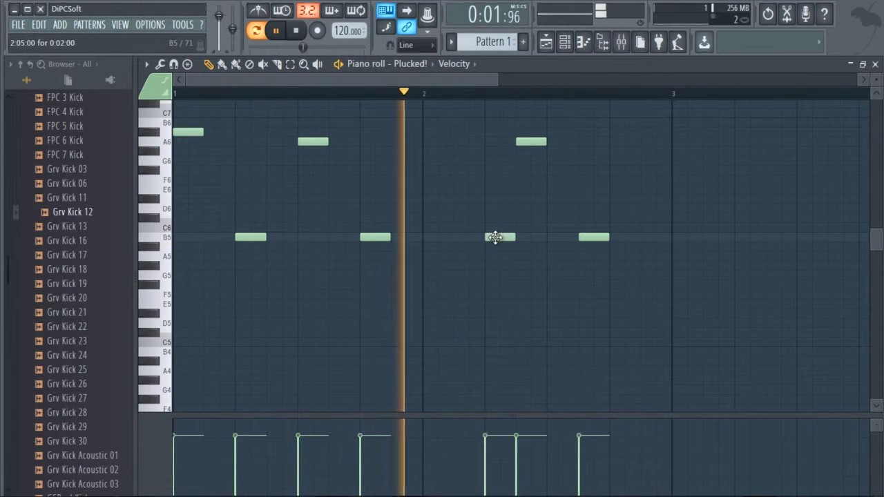
left_click(563, 140)
right_click(554, 136)
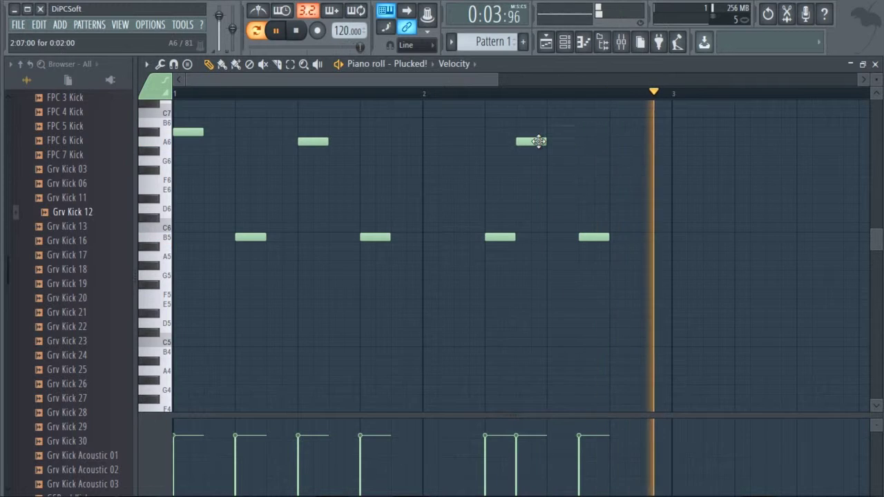
left_click_drag(537, 142, 559, 141)
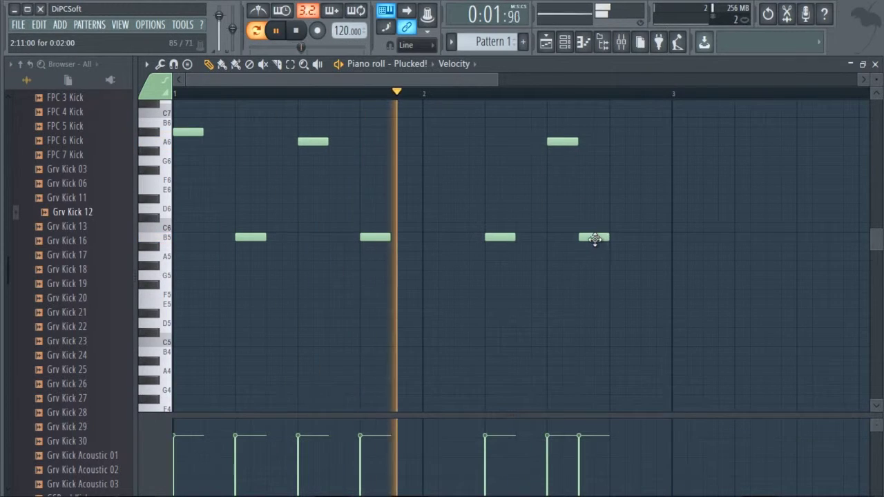
left_click_drag(594, 238, 621, 236)
- Add a two-step A6 note on beat 1 of bar 2 and close the piano roll
left_click(426, 140)
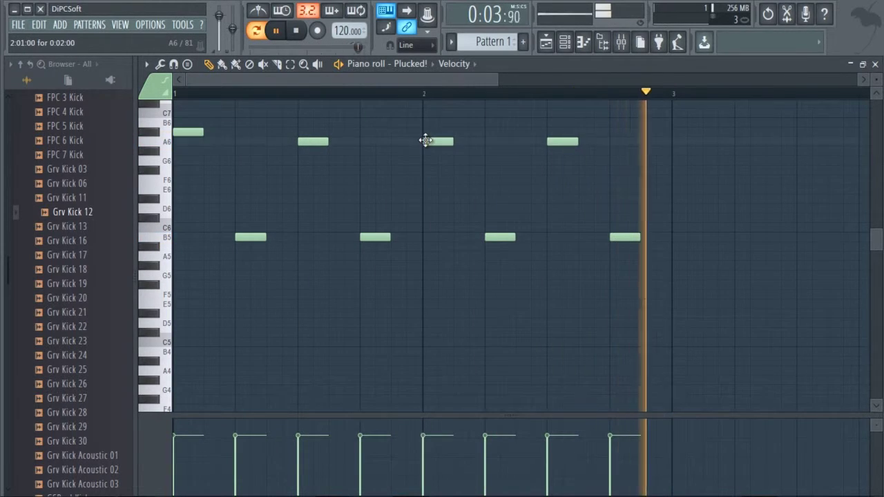
scroll(458, 98, "down", 2)
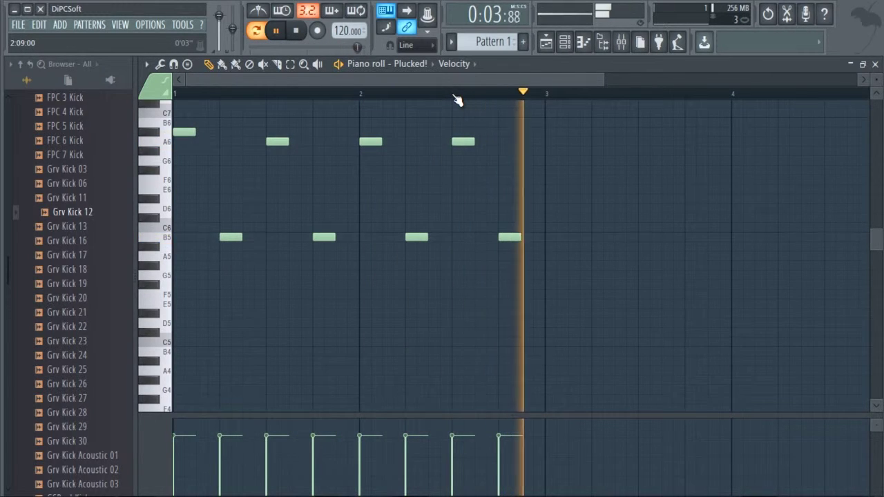
left_click(874, 63)
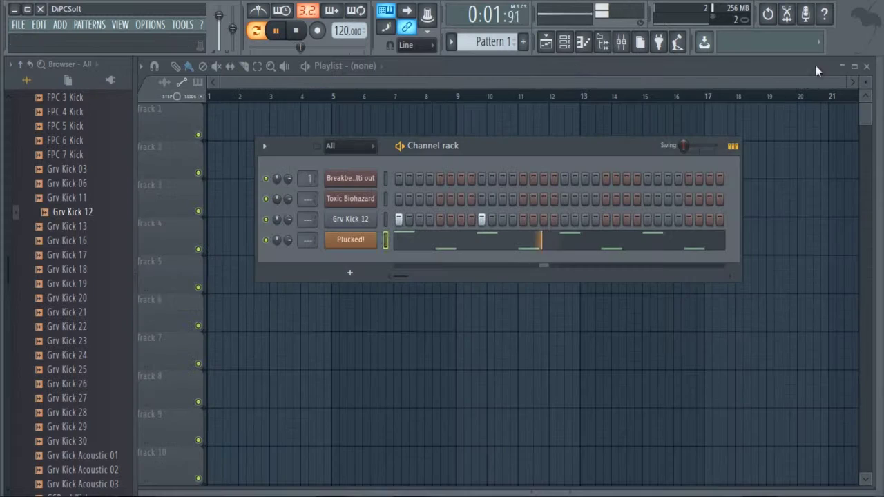
- Review the pitches of the notes in the Plucked! piano roll, then return to the channel rack
left_click(417, 247)
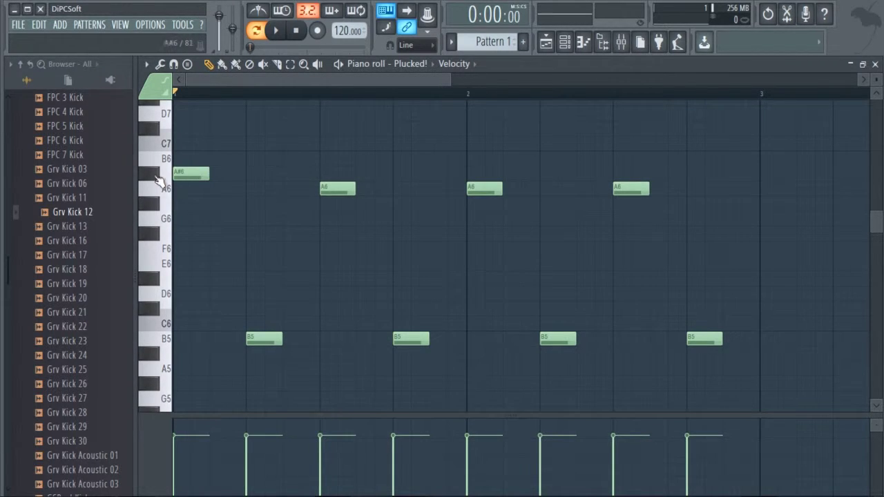
left_click(874, 64)
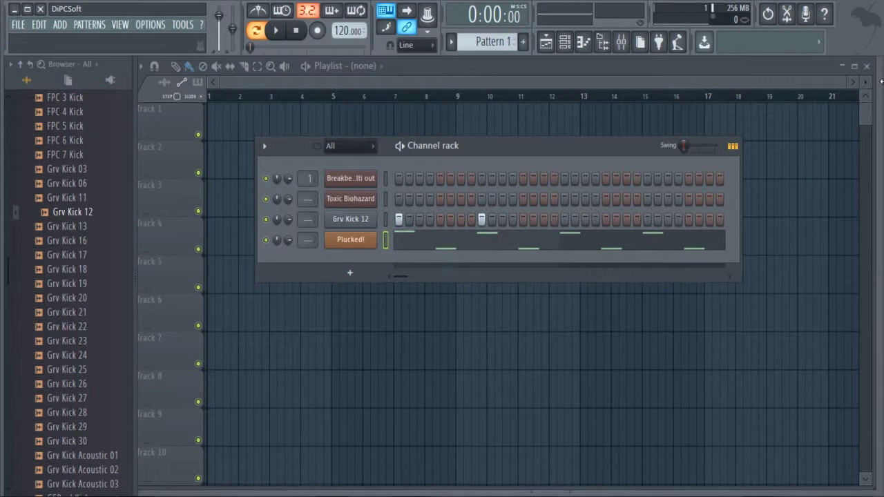
left_click(418, 248)
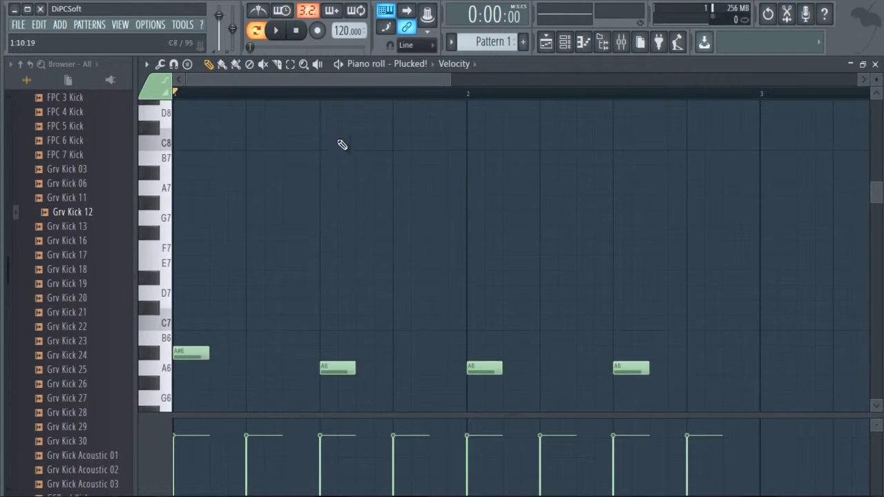
left_click(875, 64)
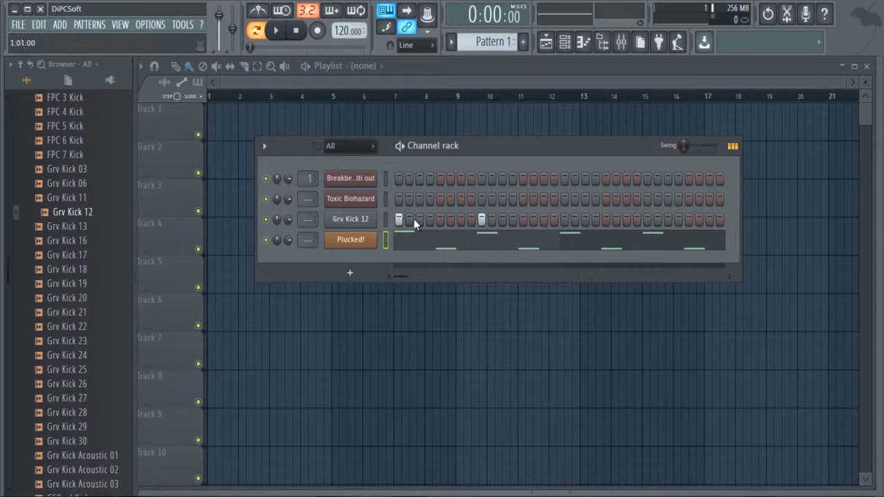
- Fill every 8 steps of the Grv Kick 12 channel with a kick
left_click_drag(437, 149, 402, 139)
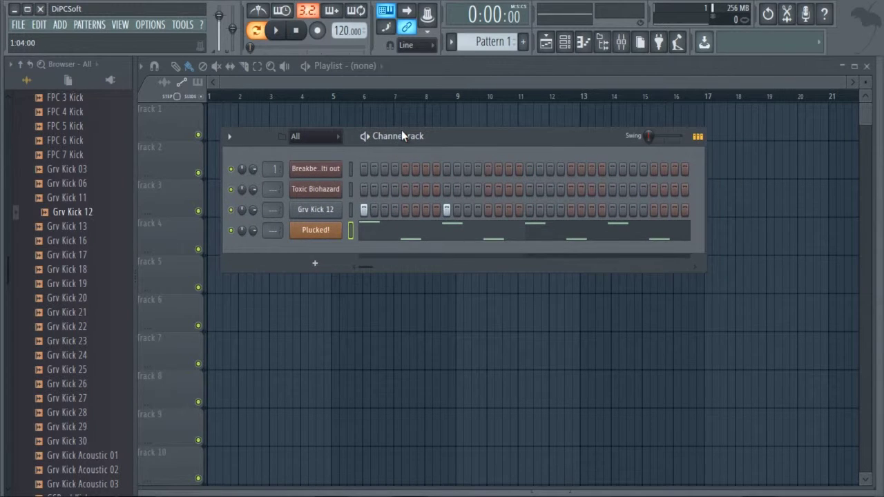
right_click(334, 217)
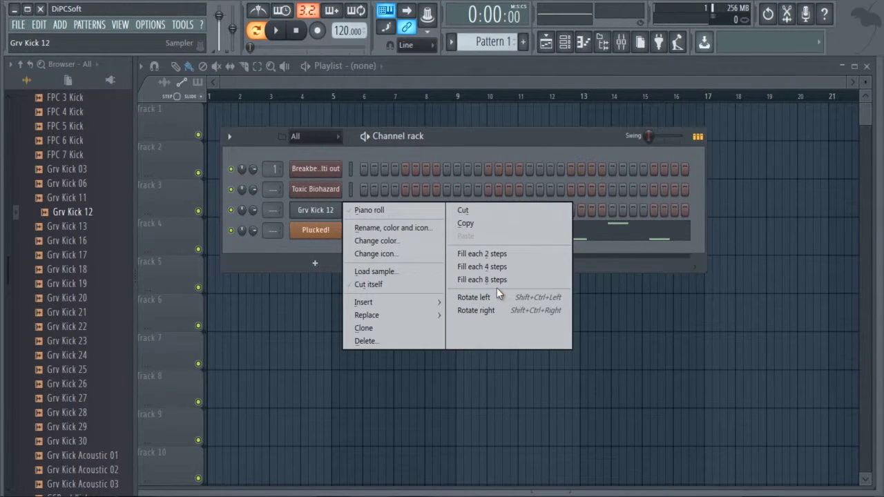
left_click(493, 282)
- Play the pattern, add a kick on step 3 of Grv Kick 12, and stop playback
left_click(276, 29)
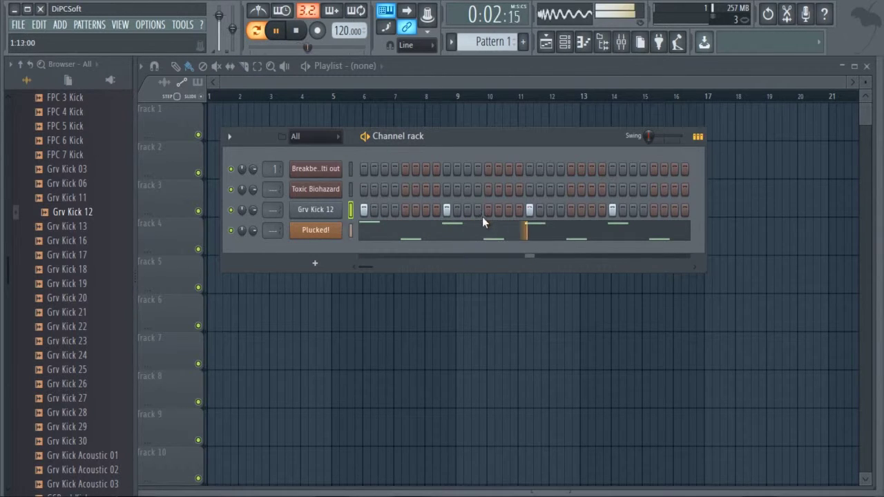
left_click(384, 210)
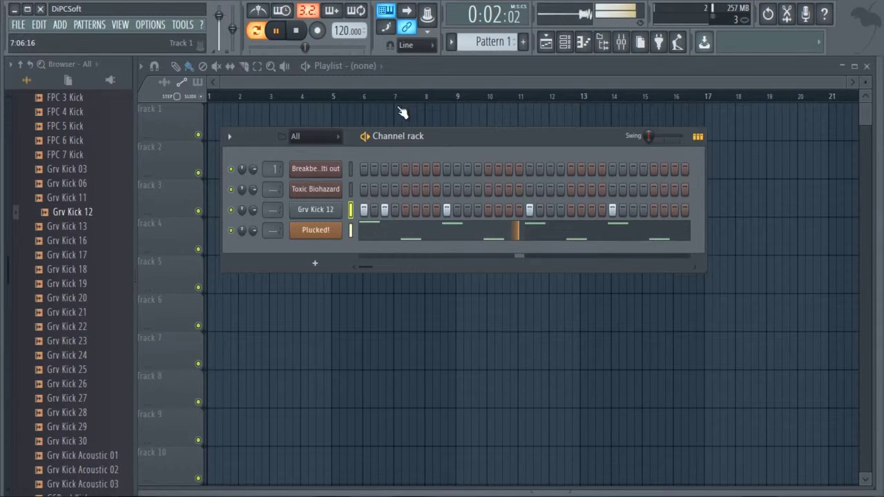
left_click(296, 30)
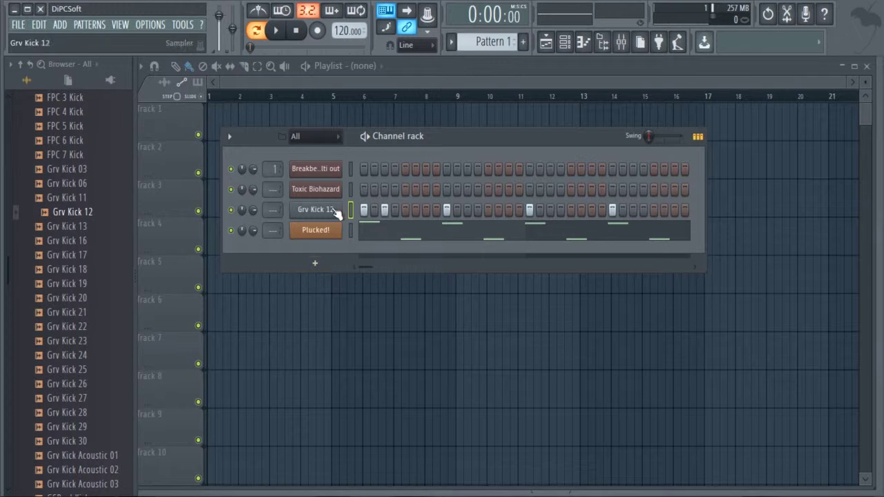
- Copy the Plucked! channel's notes and paste them into the Toxic Biohazard channel
right_click(335, 231)
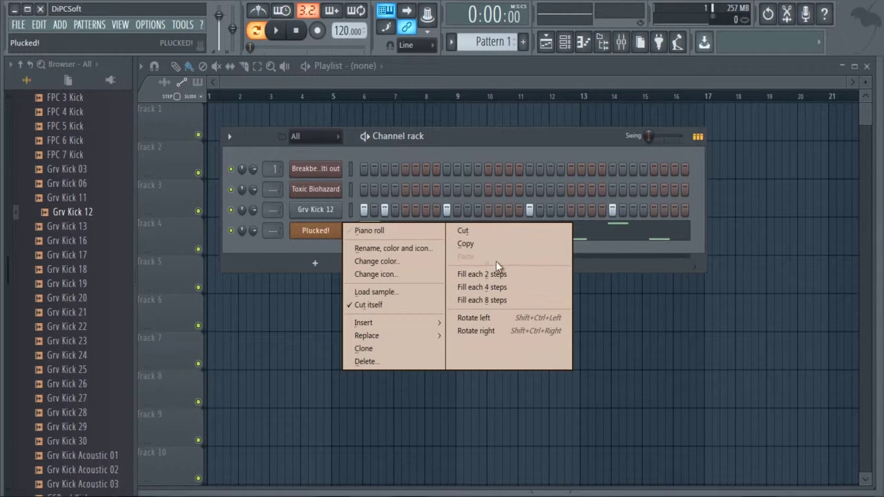
left_click(463, 242)
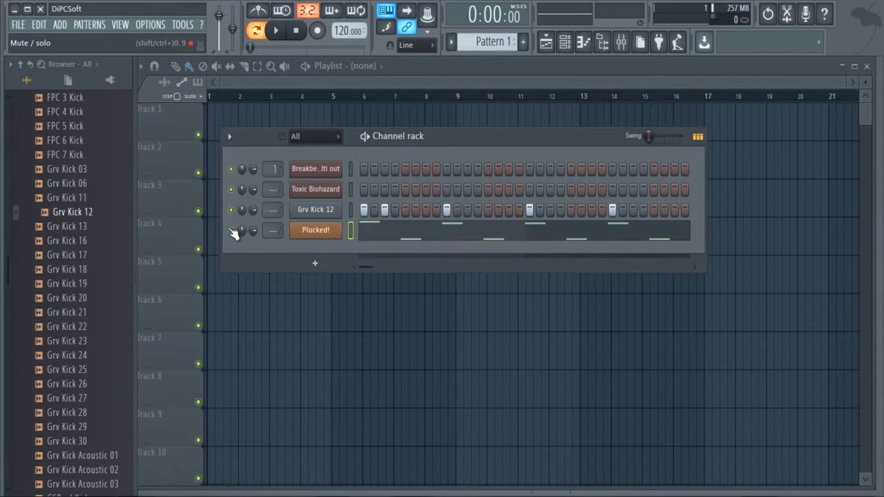
left_click(333, 194)
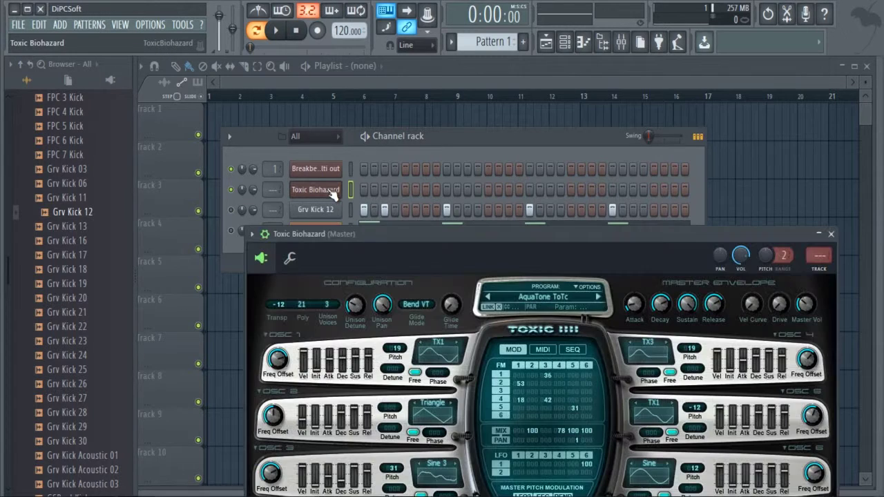
left_click_drag(492, 232, 474, 253)
right_click(340, 186)
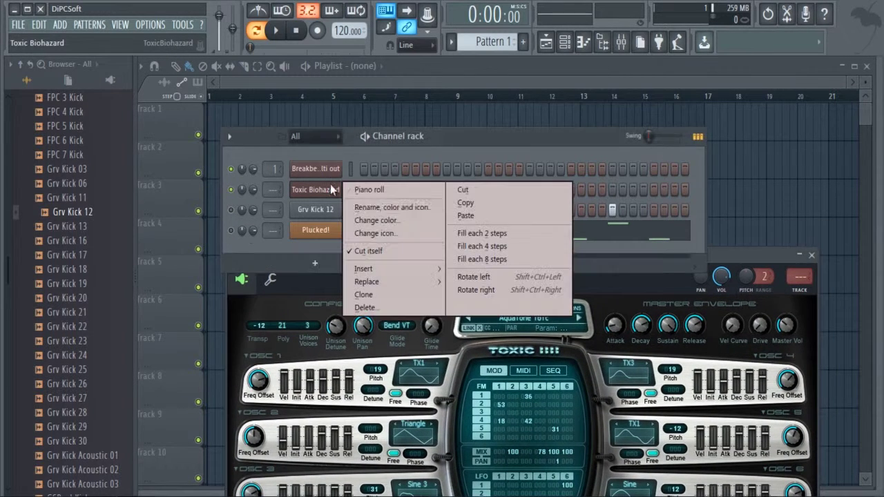
left_click(457, 215)
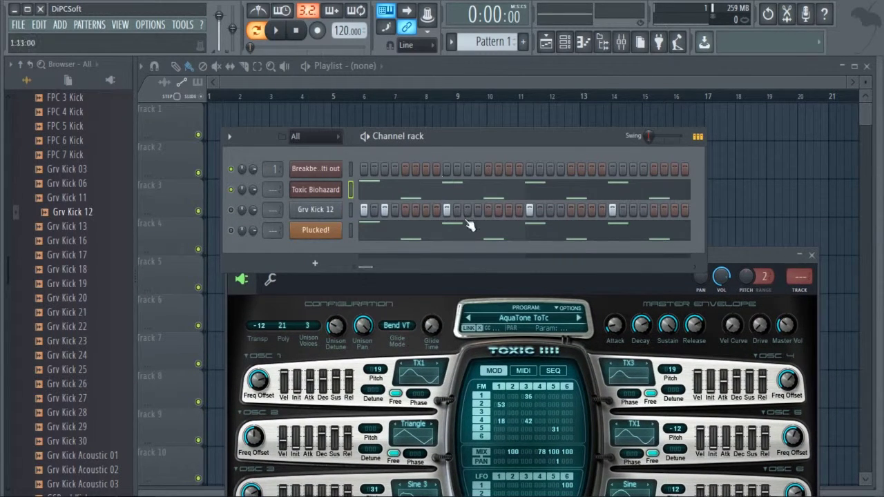
- Load the AnotherSaw preset from Toxic Biohazard's Sequences bank and start playback
left_click_drag(452, 274, 437, 77)
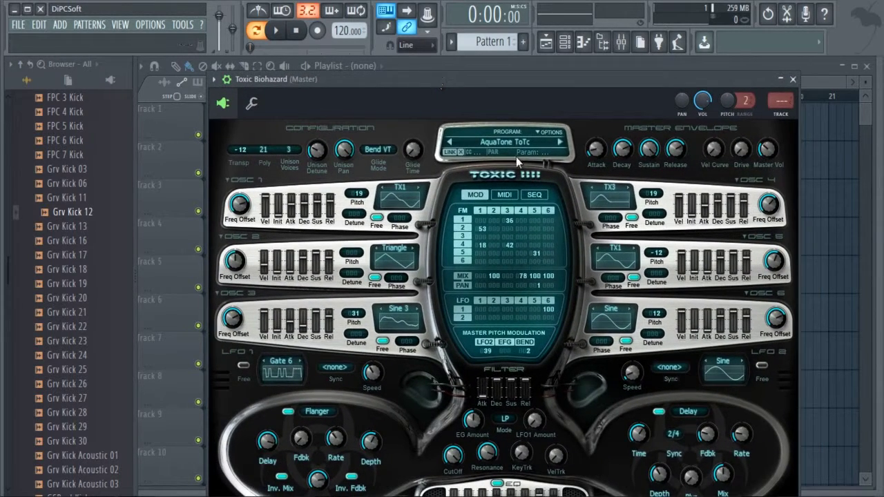
left_click(541, 144)
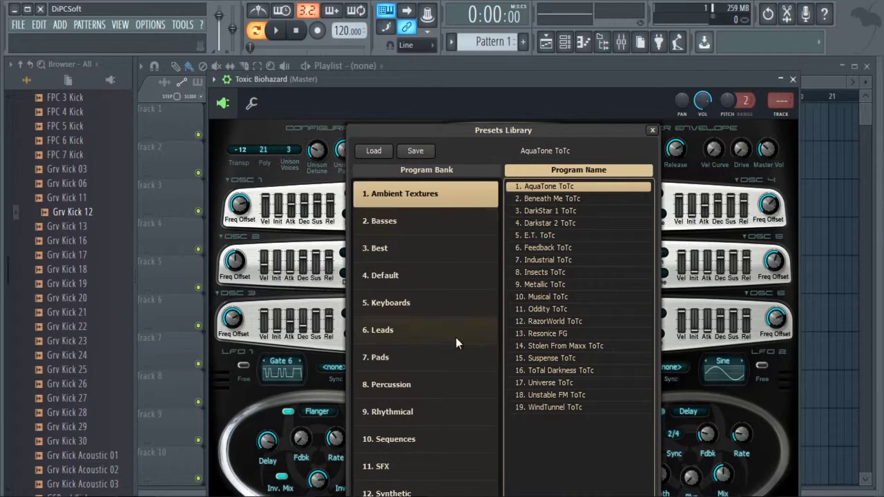
left_click(436, 436)
left_click_drag(376, 88, 376, 66)
left_click(285, 31)
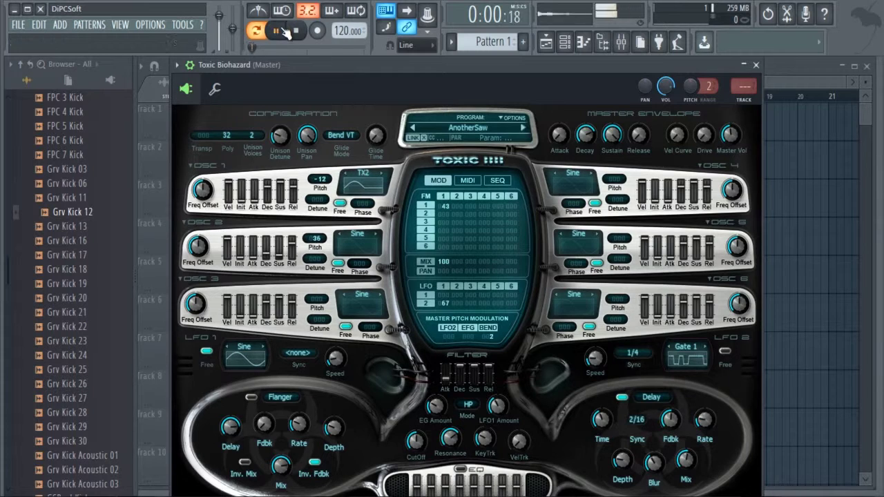
- Audition Backing Gate ToTc and Burn Unit ToTc from the Rhythmical bank, and keep Calm Backing ToTc as the Toxic Biohazard preset
left_click(480, 131)
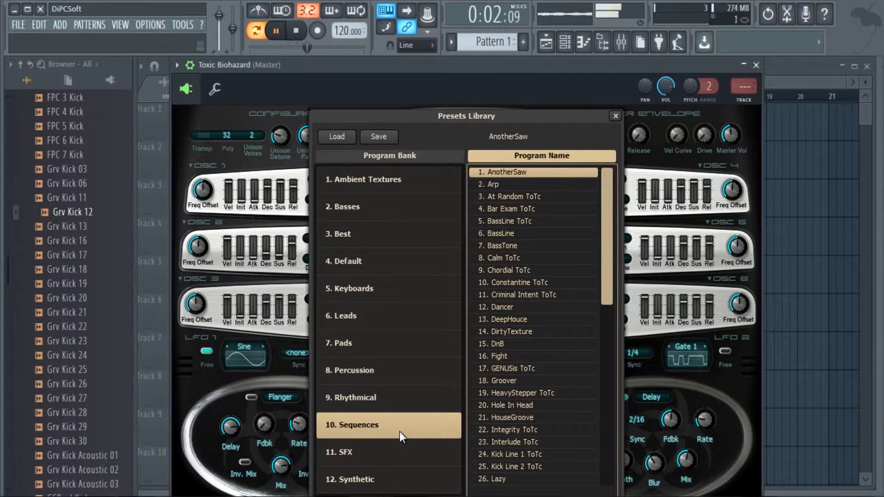
left_click(385, 395)
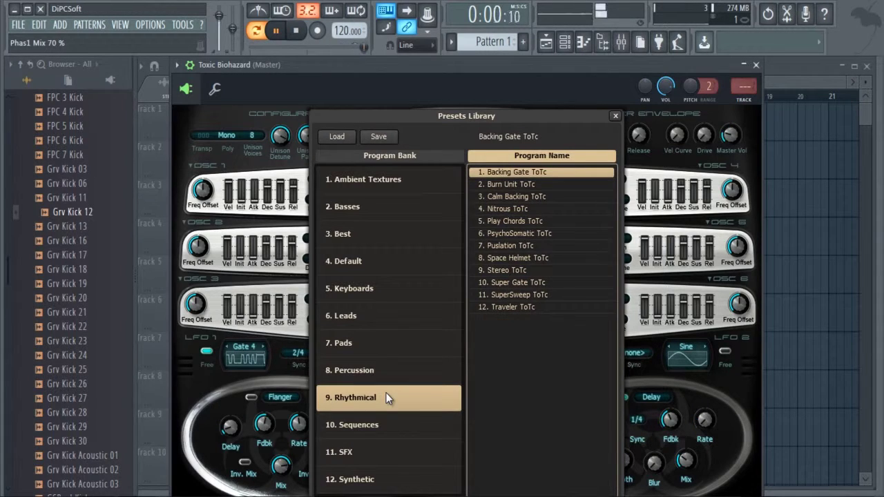
left_click(517, 185)
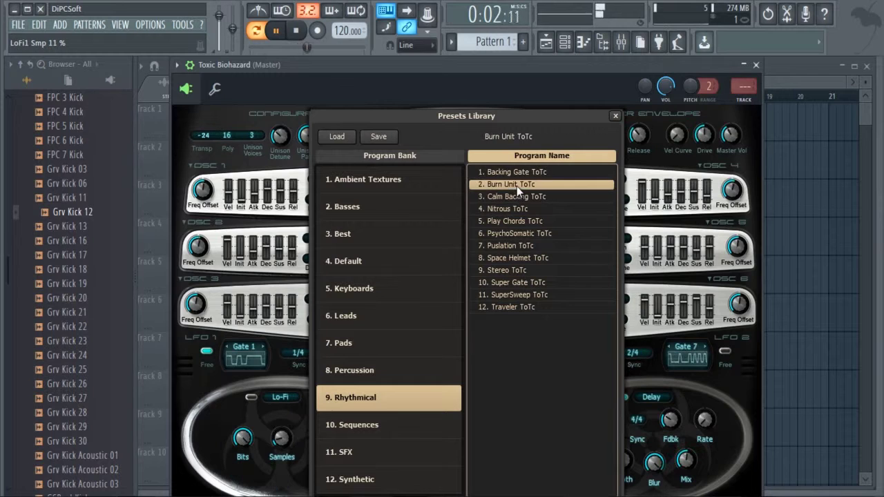
left_click(508, 196)
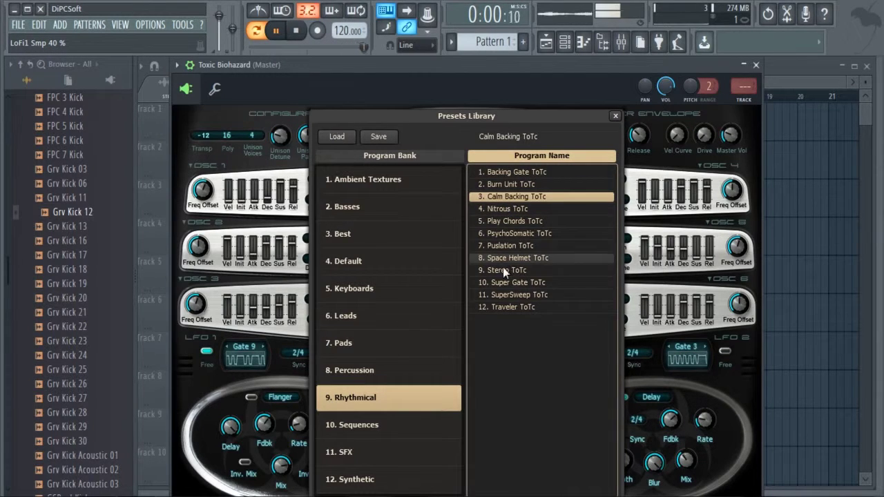
left_click(614, 116)
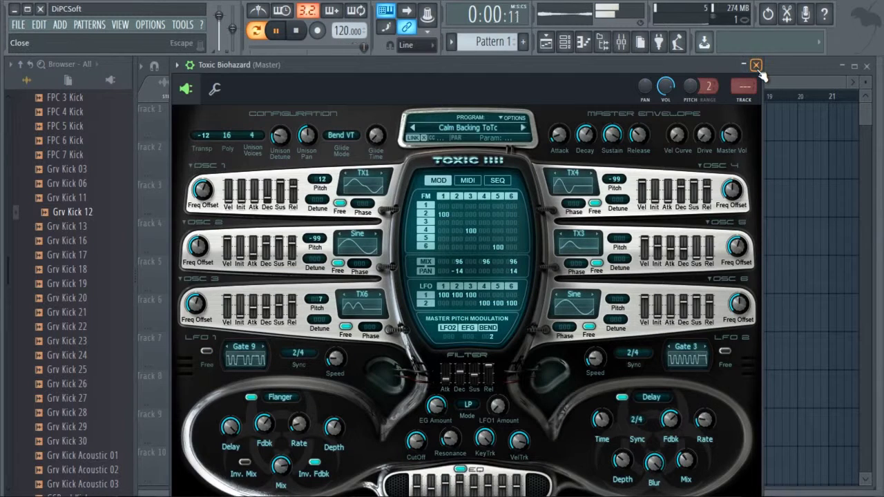
- Close the Toxic Biohazard window, pause playback, and route the Toxic Biohazard channel to mixer track 10
left_click(756, 64)
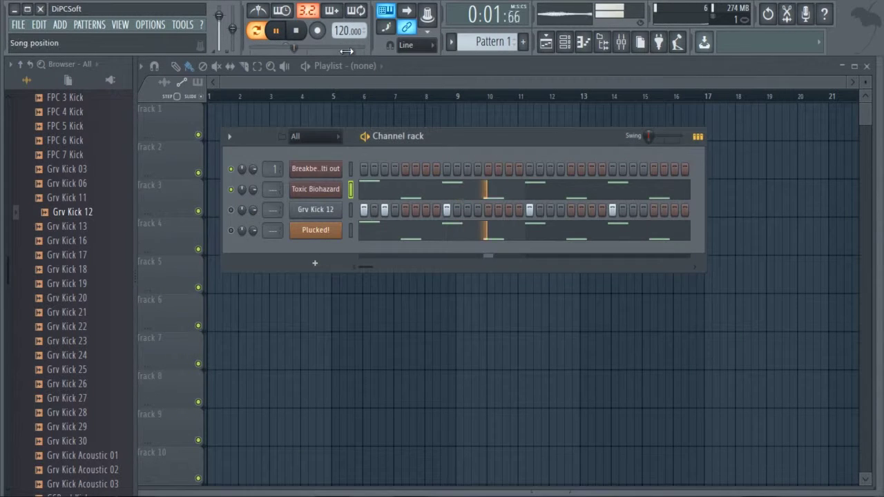
left_click(275, 31)
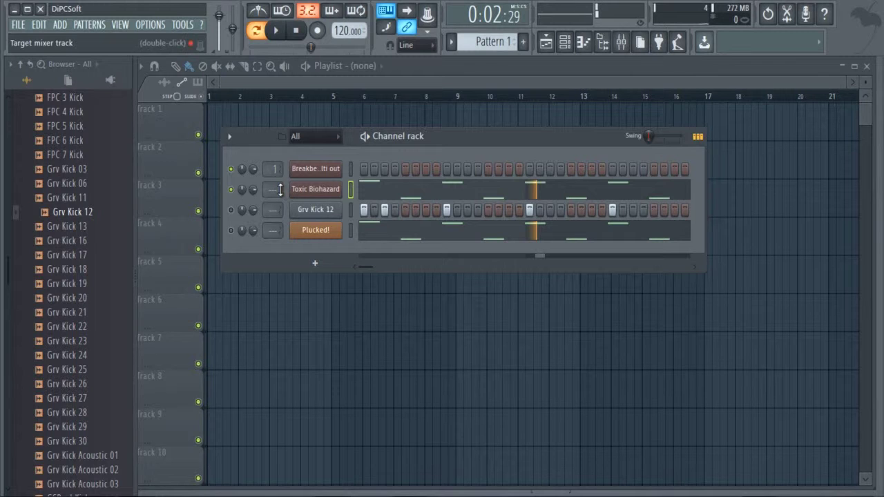
left_click_drag(279, 189, 277, 181)
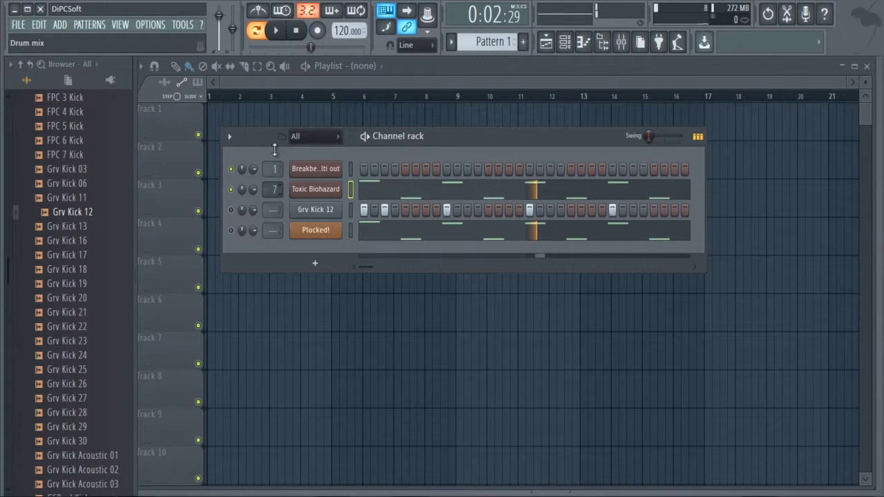
left_click_drag(272, 137, 272, 132)
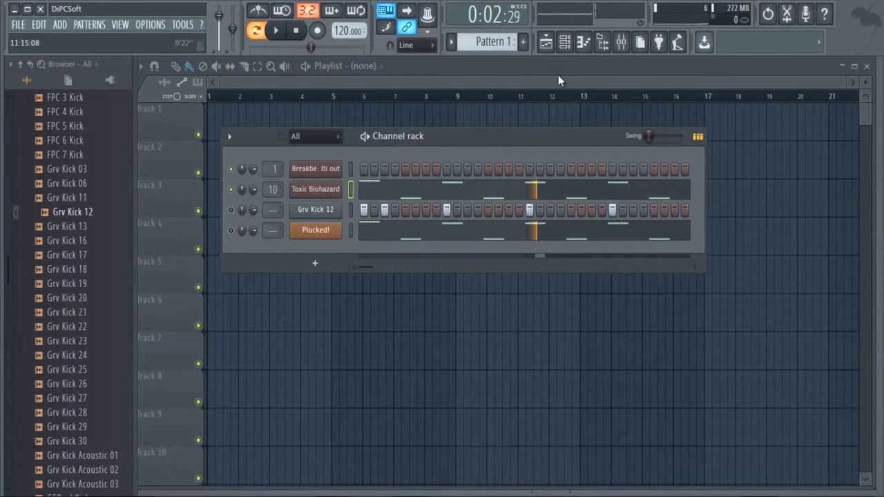
- Start playback, load Fruity Parametric EQ 2 into slot 1 of Insert 10, and leave only the EQ window in view
left_click(620, 43)
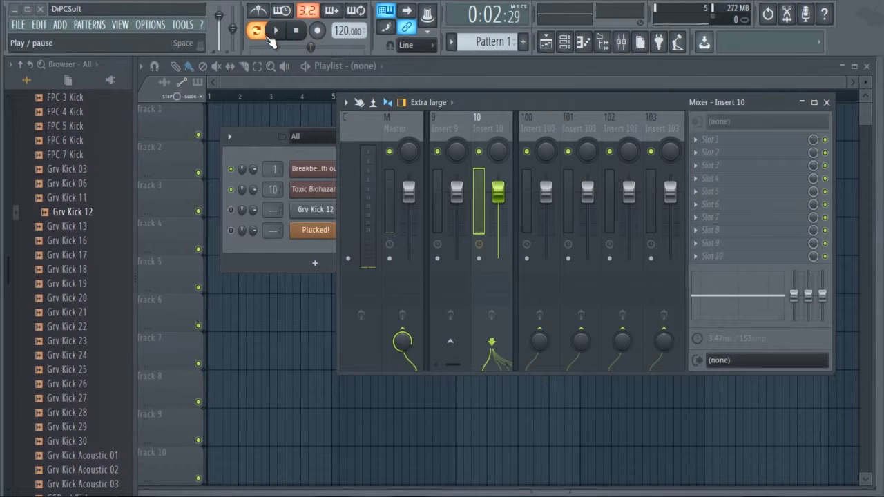
left_click(276, 30)
left_click(708, 139)
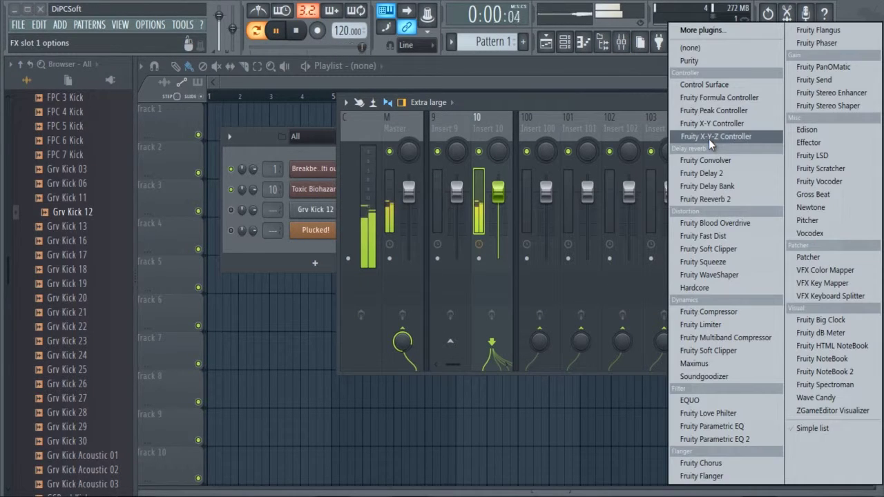
left_click(741, 442)
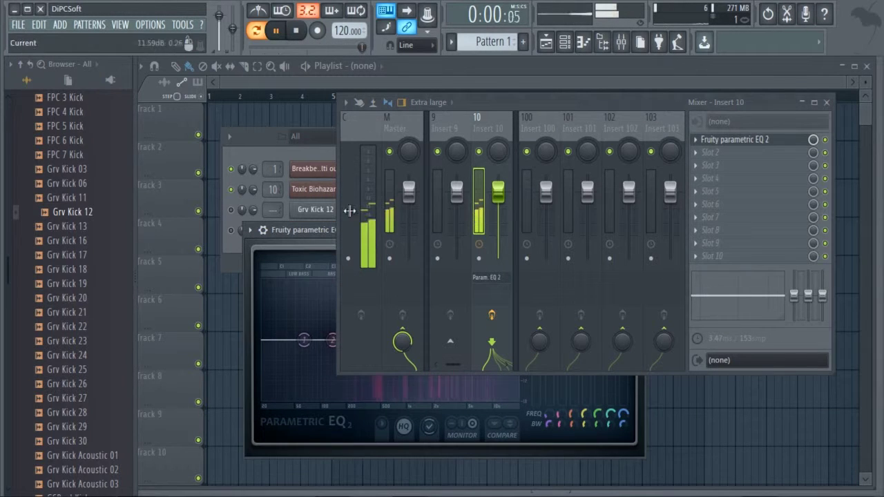
left_click_drag(461, 100, 408, 181)
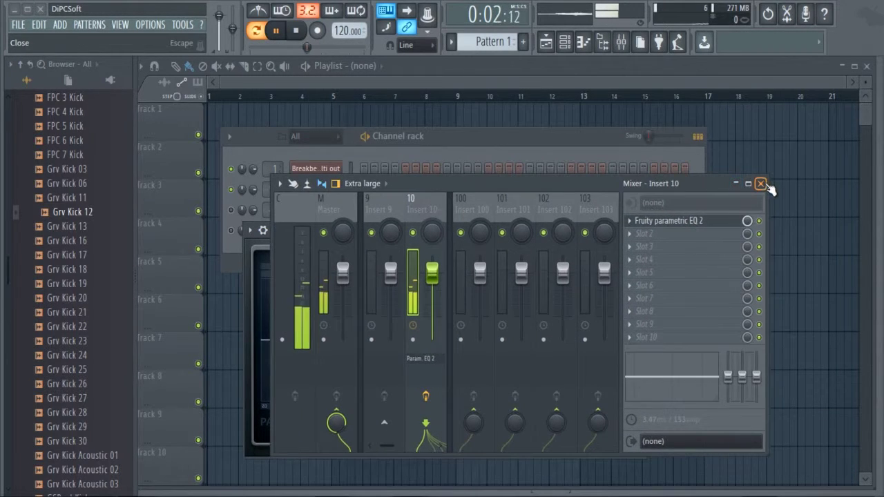
left_click(765, 184)
left_click_drag(541, 238, 620, 156)
- Cut EQ band 3 by about 6 dB near 286 Hz, boost the band 7 high shelf, and close the EQ
left_click(276, 30)
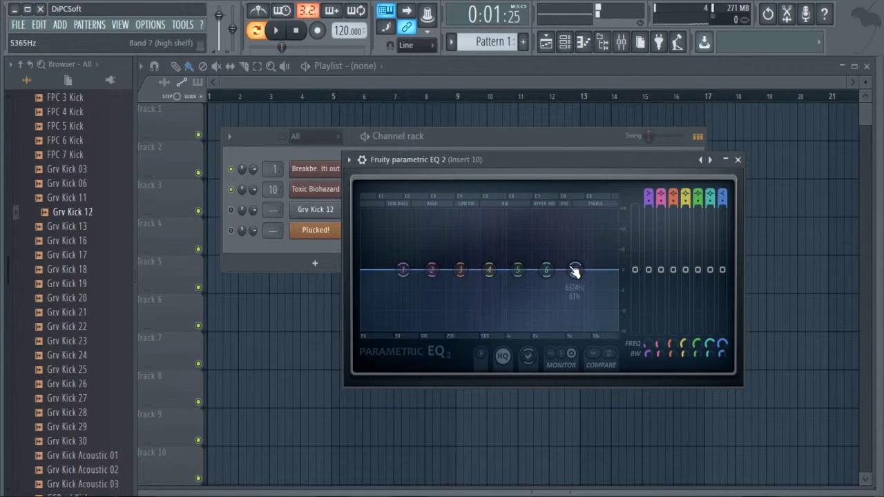
left_click(277, 30)
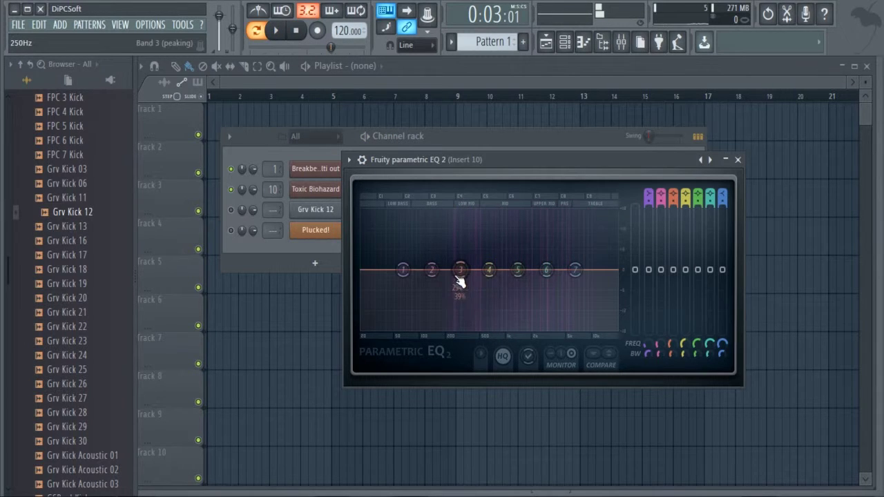
left_click_drag(459, 269, 460, 312)
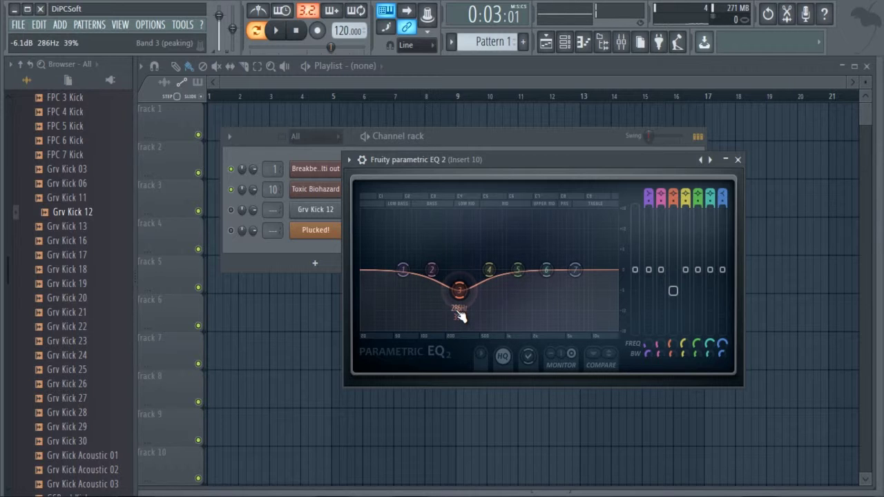
left_click_drag(461, 316, 459, 317)
left_click_drag(578, 270, 586, 236)
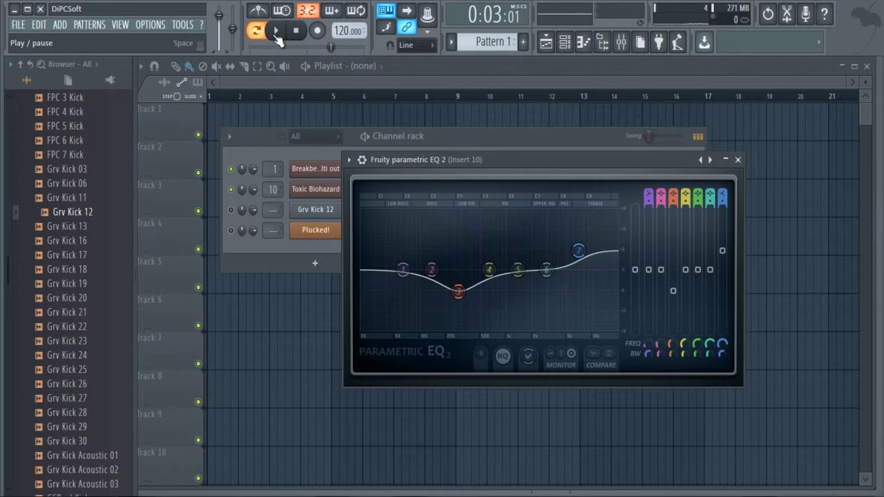
left_click(737, 159)
left_click(297, 31)
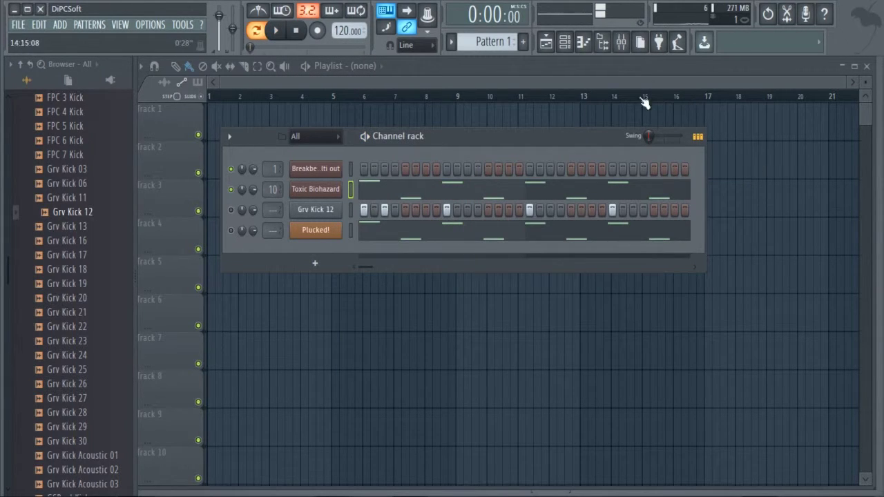
- Add a second Fruity Parametric EQ 2 in slot 2 of Insert 10 and load its Vocal Presence preset
left_click(624, 44)
left_click(645, 237)
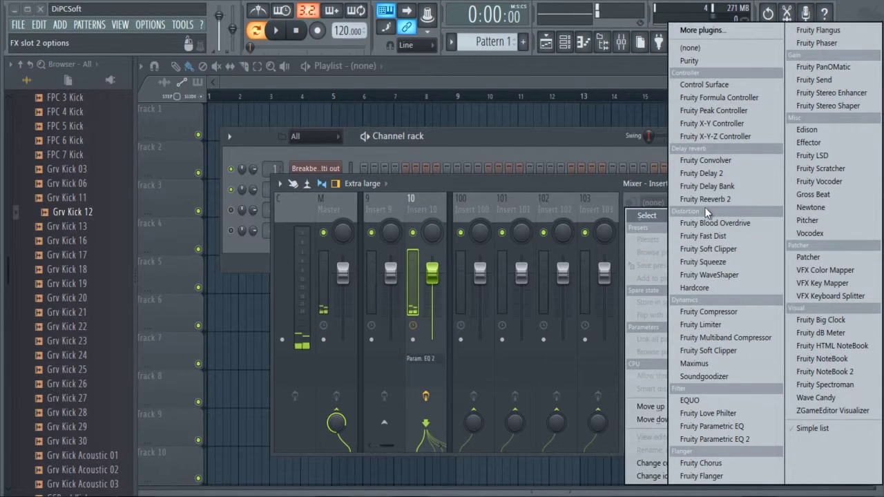
left_click(759, 434)
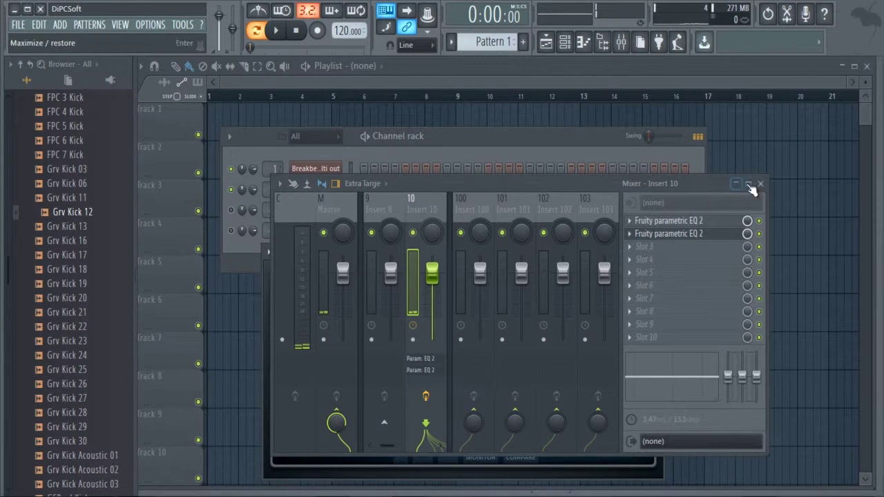
left_click(737, 184)
left_click_drag(491, 253, 516, 178)
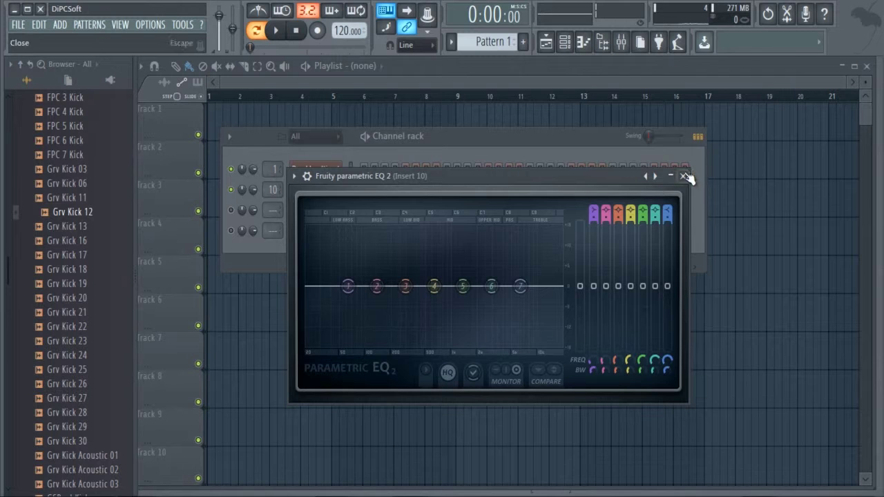
left_click(656, 177)
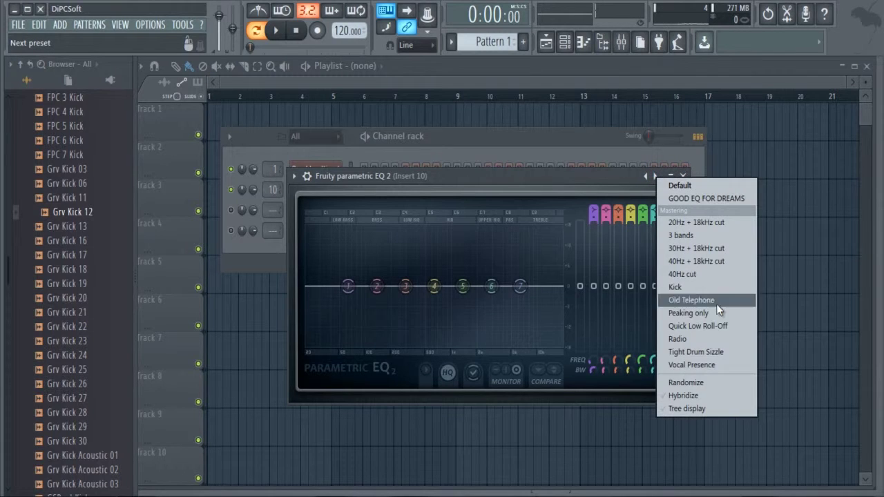
left_click(721, 365)
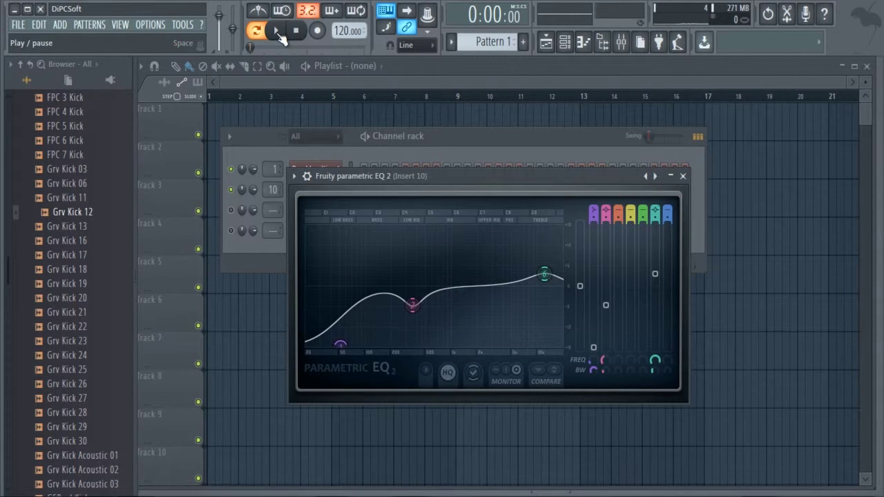
- Lower band 6 of the second EQ below 0 dB, auditioning the pattern before and after, and close the EQ
left_click(278, 32)
left_click(301, 34)
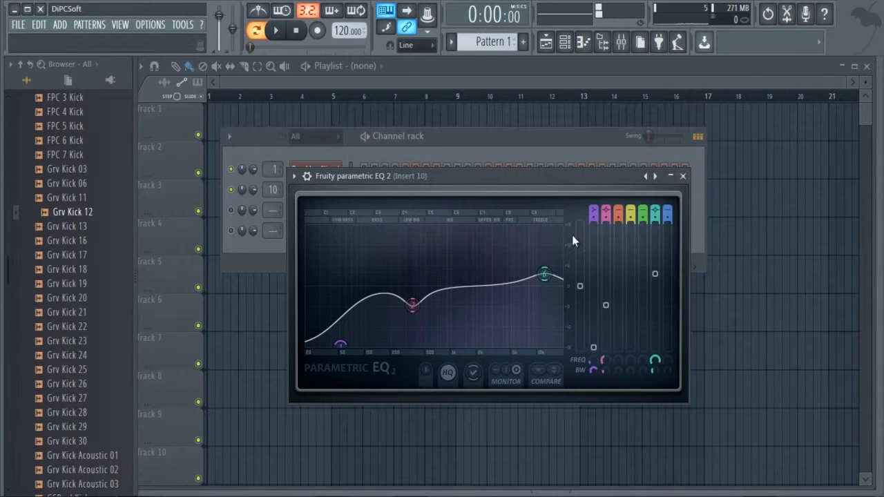
left_click_drag(546, 282, 550, 345)
left_click(279, 32)
left_click(295, 30)
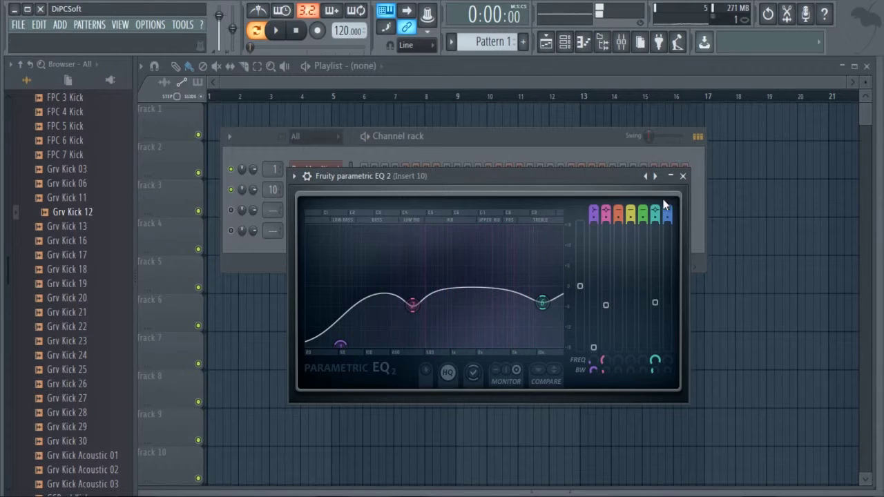
left_click(683, 177)
- Load Maximus into slot 3 of Insert 10 and bring its window clear of the mixer
left_click(621, 42)
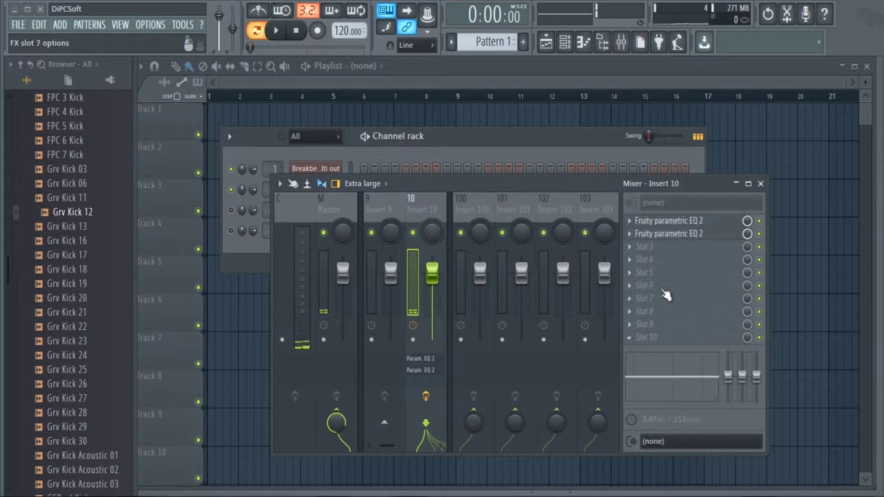
left_click(648, 253)
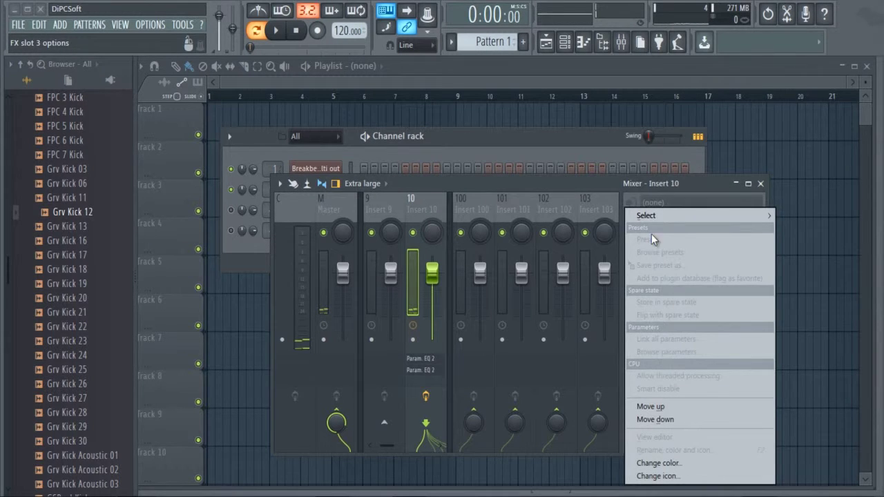
mouse_move(655, 215)
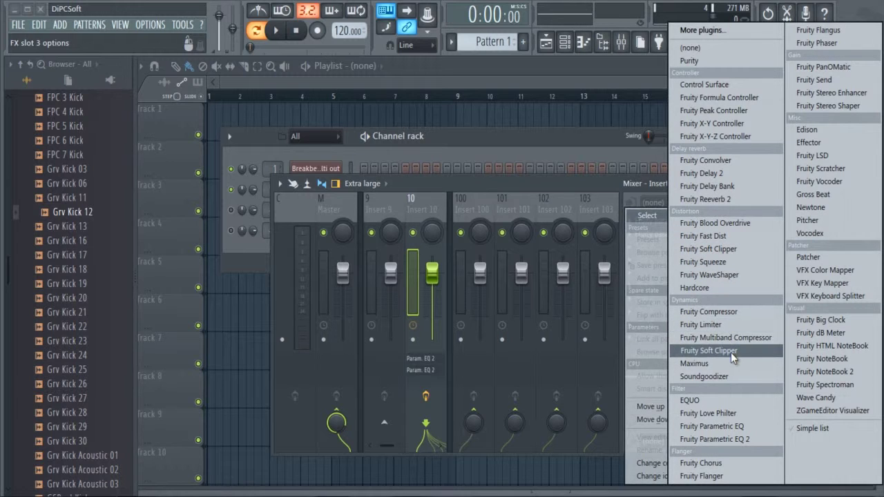
left_click(709, 367)
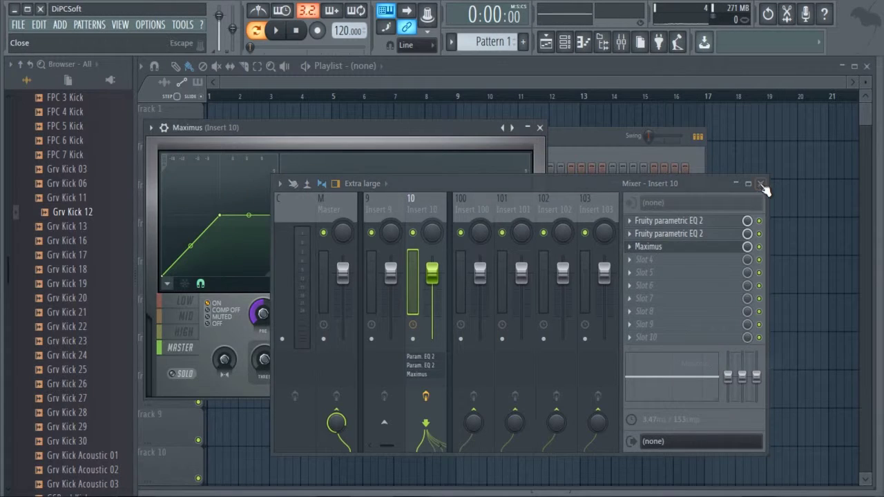
key("F9")
left_click_drag(459, 129, 614, 147)
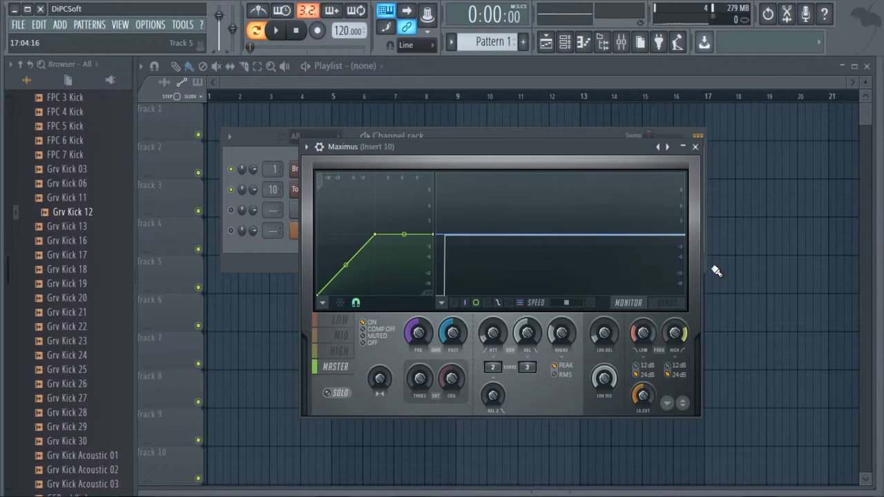
- Bend the lower segment of Maximus's low band curve upward, switch to the mid band, audition the pattern, and close Maximus
left_click(341, 320)
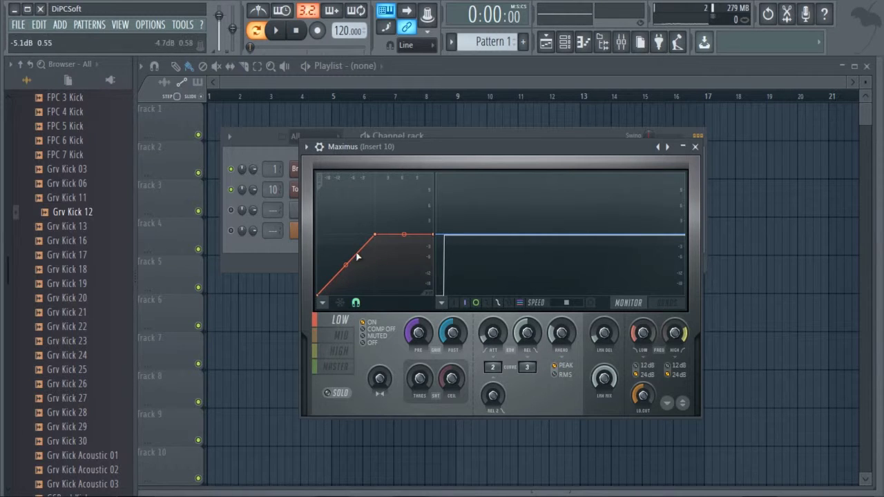
left_click_drag(347, 264, 337, 237)
left_click(343, 336)
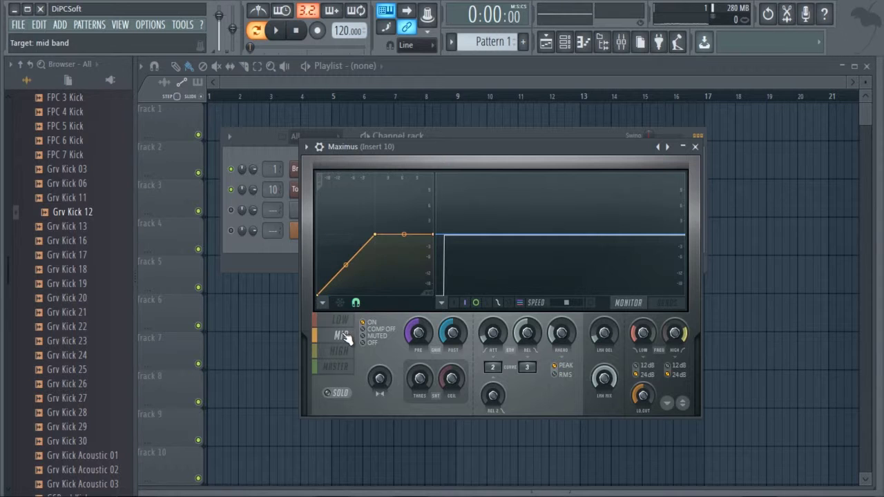
left_click(276, 29)
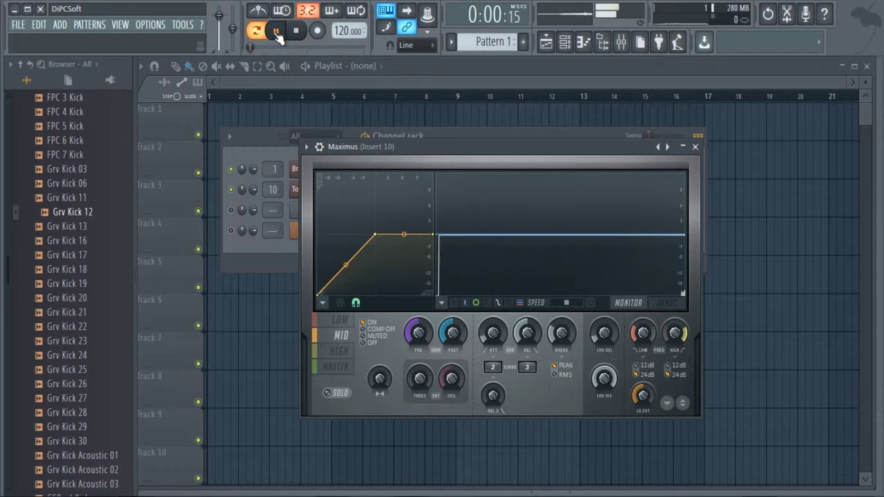
left_click(695, 147)
left_click(296, 30)
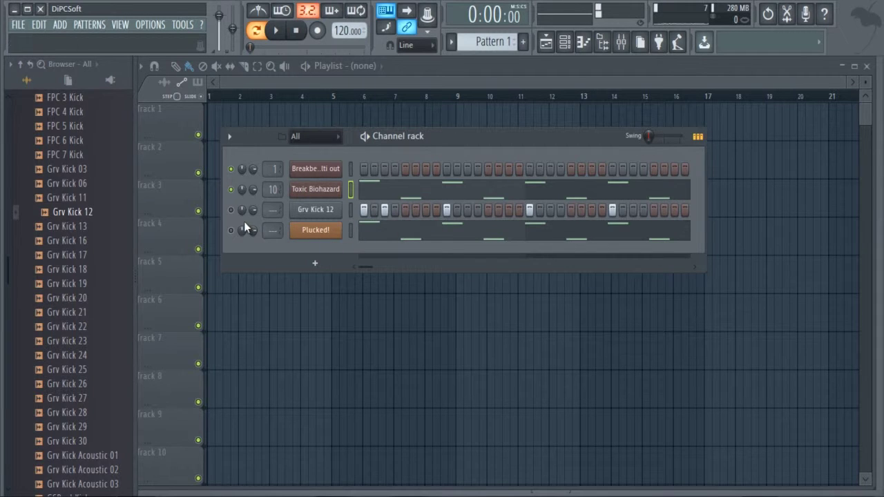
- Unmute the Grv Kick 12 and Plucked! channels and play the pattern with all channels
left_click(278, 31)
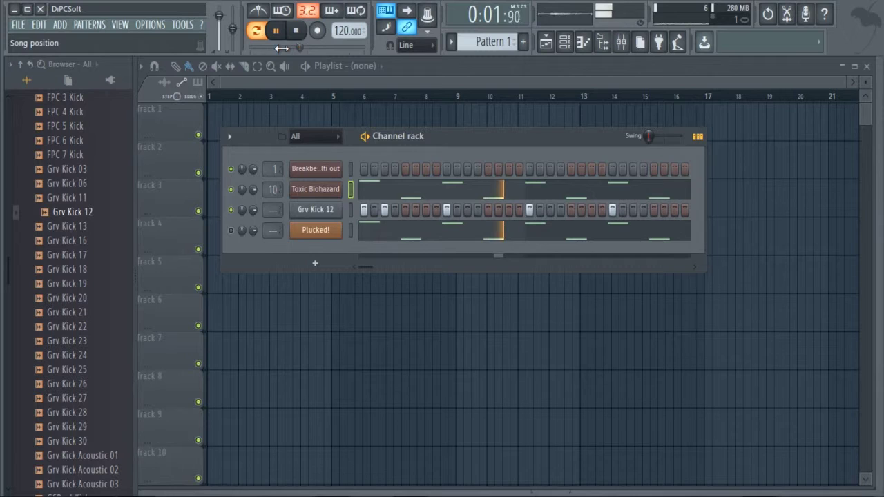
left_click(296, 30)
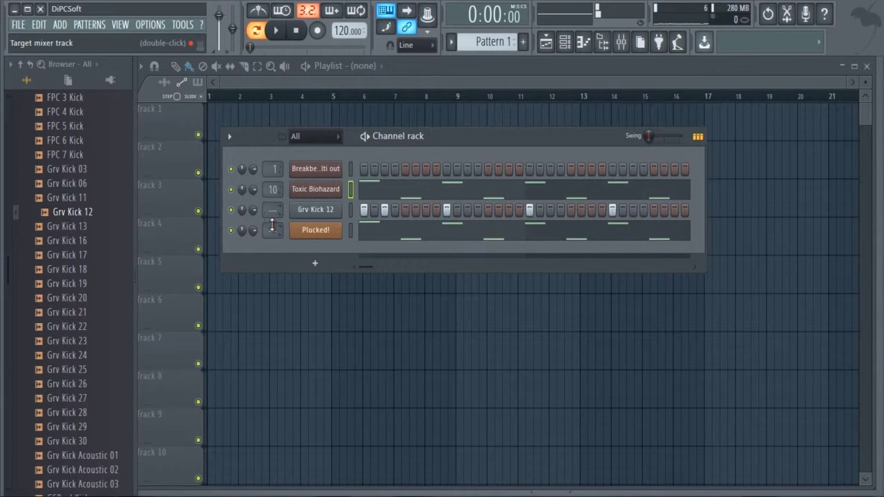
left_click(282, 34)
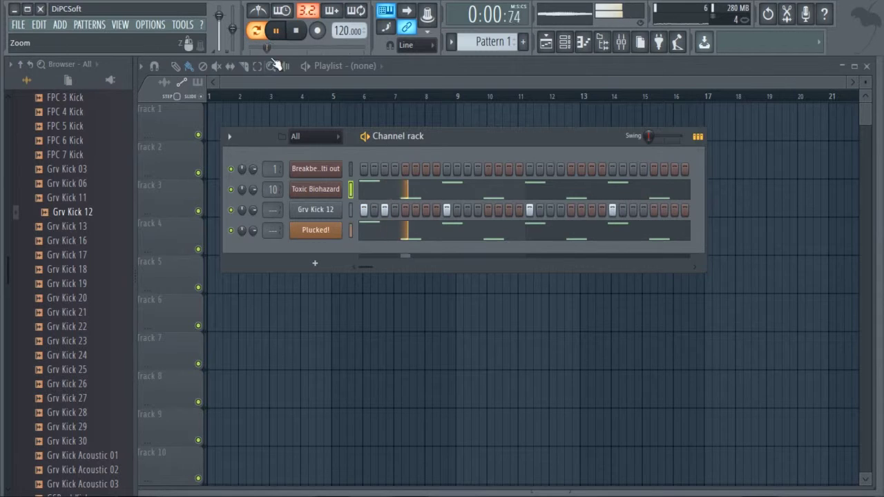
- Open the Plucked! notes in the piano roll, audition the pattern, then close the piano roll and stop playback
left_click(360, 231)
key("space")
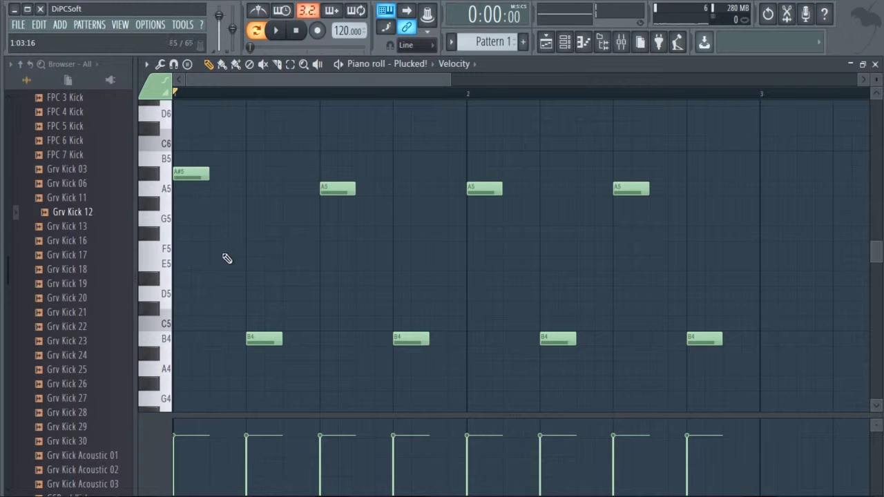
scroll(227, 318, "down", 3)
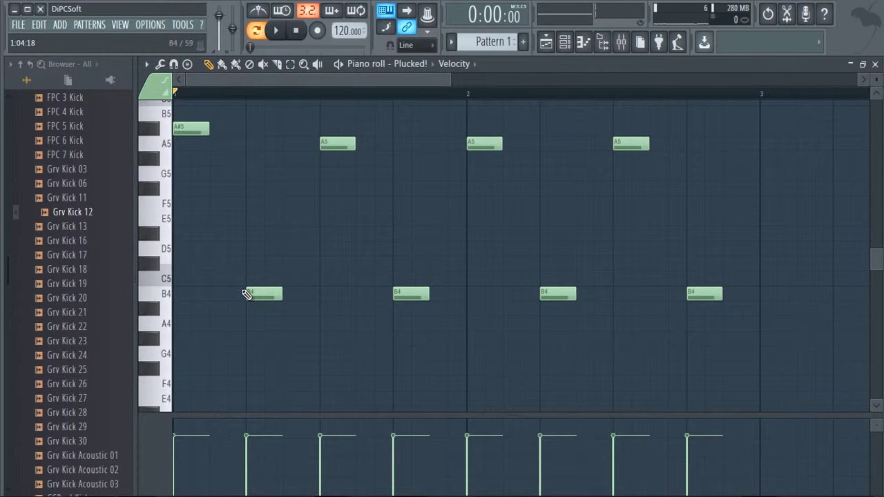
scroll(249, 290, "up", 6)
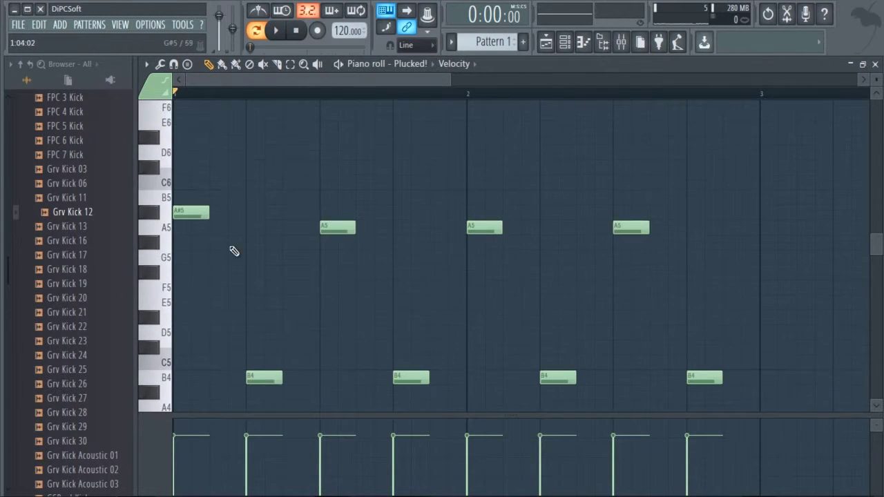
left_click(147, 65)
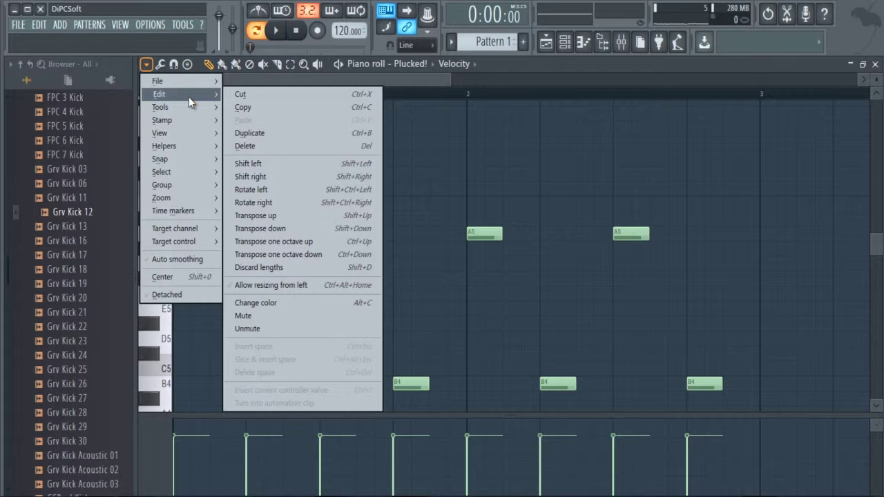
mouse_move(158, 81)
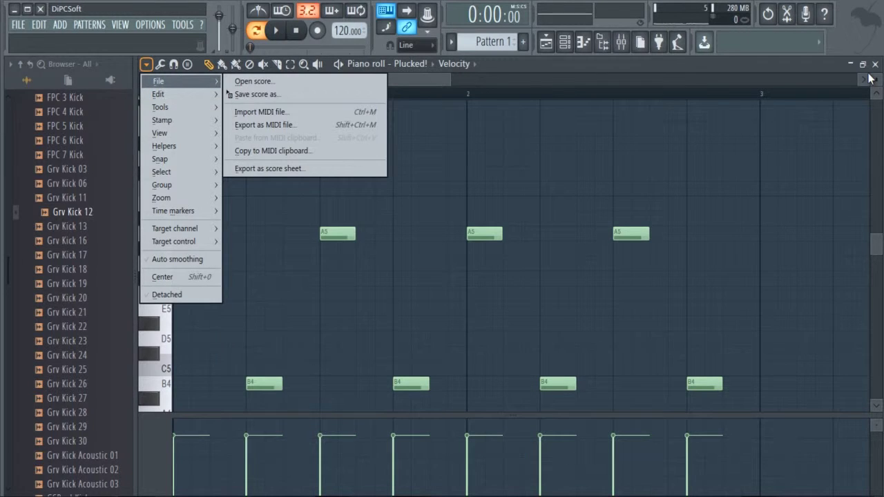
left_click(873, 67)
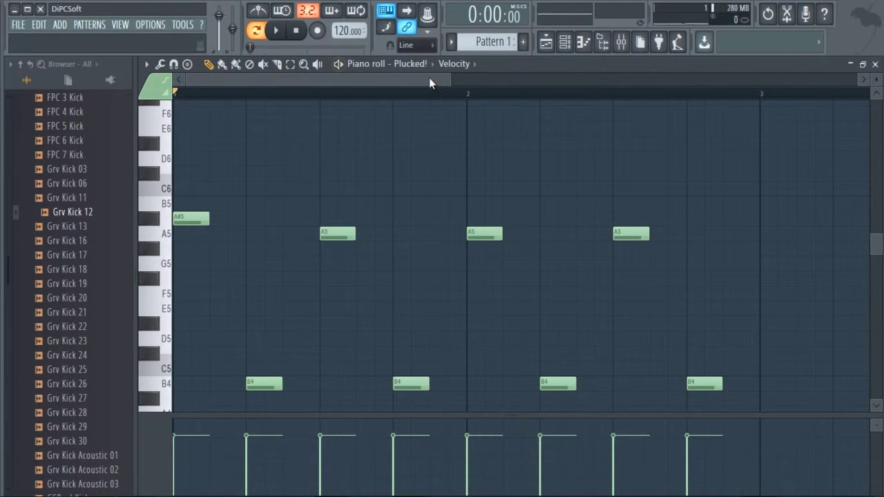
key("space")
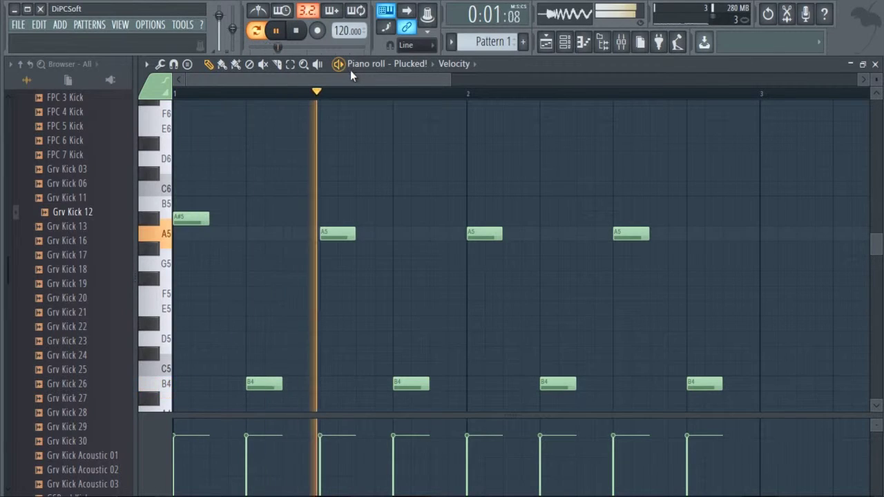
scroll(381, 94, "down", 5)
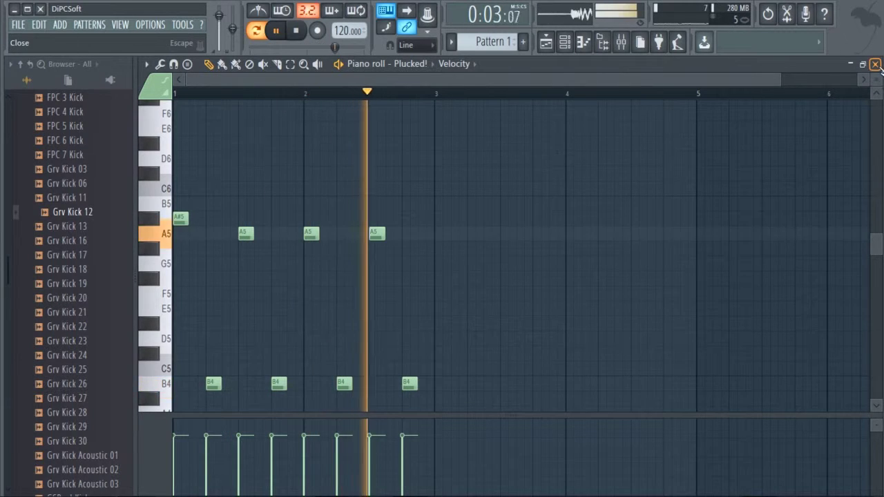
key("F7")
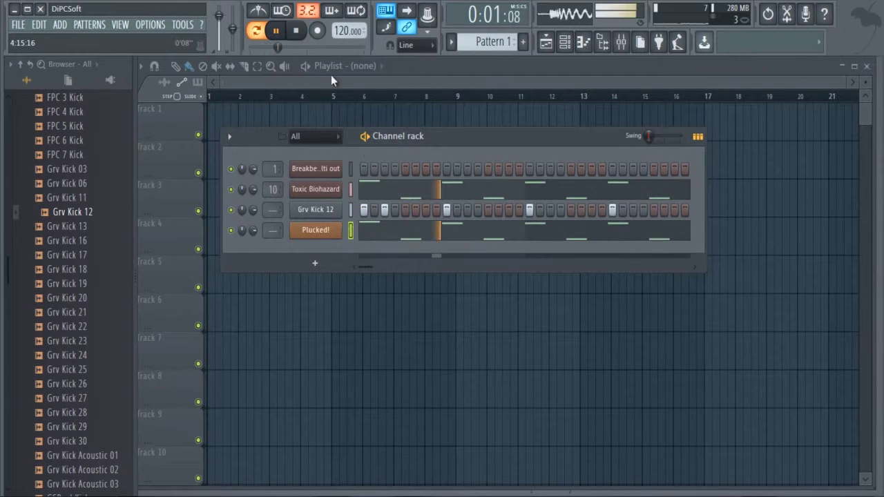
left_click(296, 30)
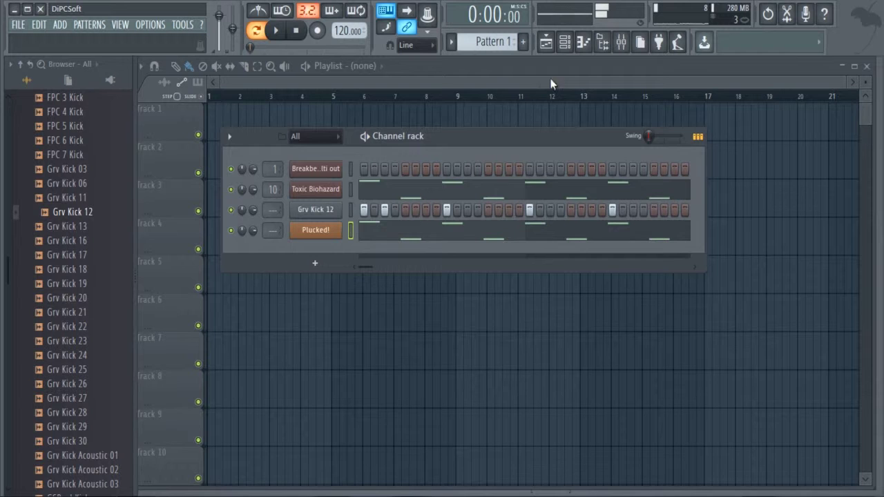
- Load Fruity Reeverb 2 into slot 1 of the Master track, lower its wet level, and close it
left_click(621, 43)
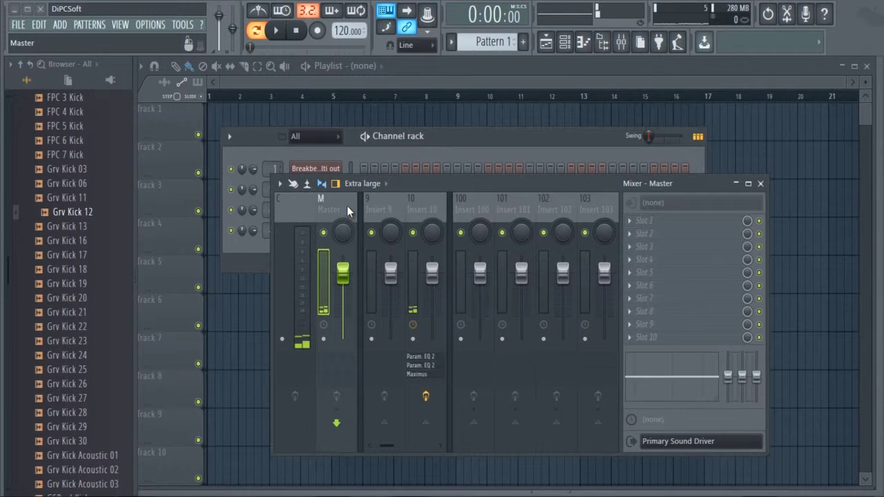
left_click(654, 219)
left_click(720, 203)
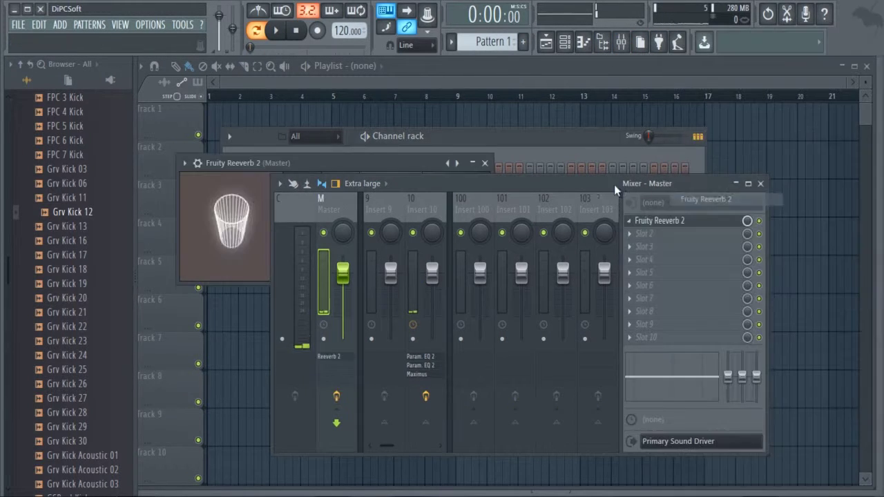
left_click_drag(433, 165, 498, 79)
left_click_drag(483, 186, 466, 208)
left_click_drag(544, 124, 509, 134)
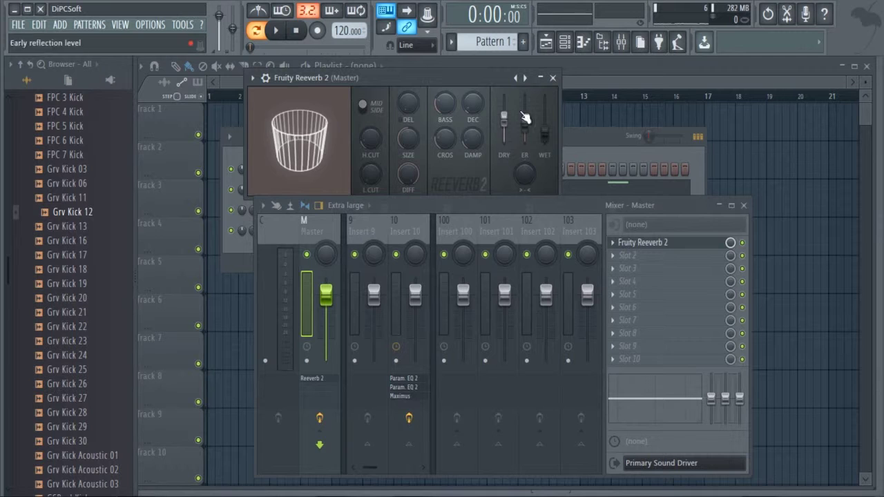
left_click(553, 78)
- Load Soundgoodizer into slot 2 of the Master track and bring its window clear of the mixer
left_click(642, 267)
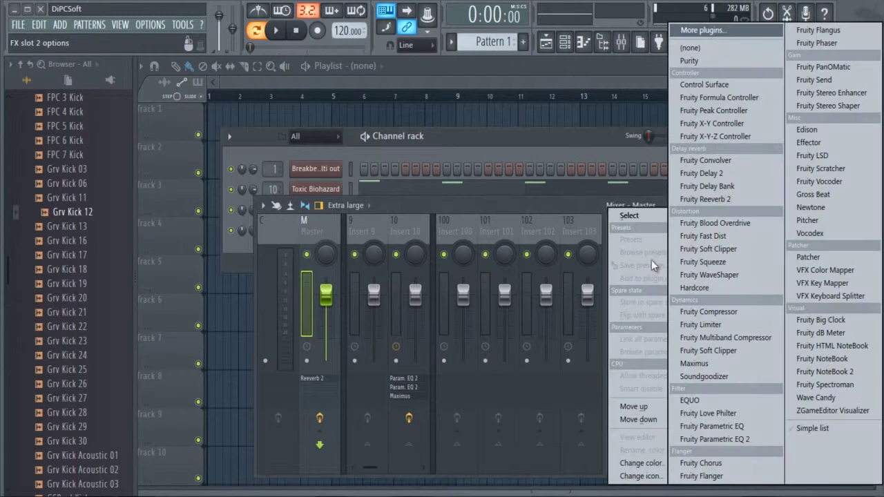
left_click(704, 376)
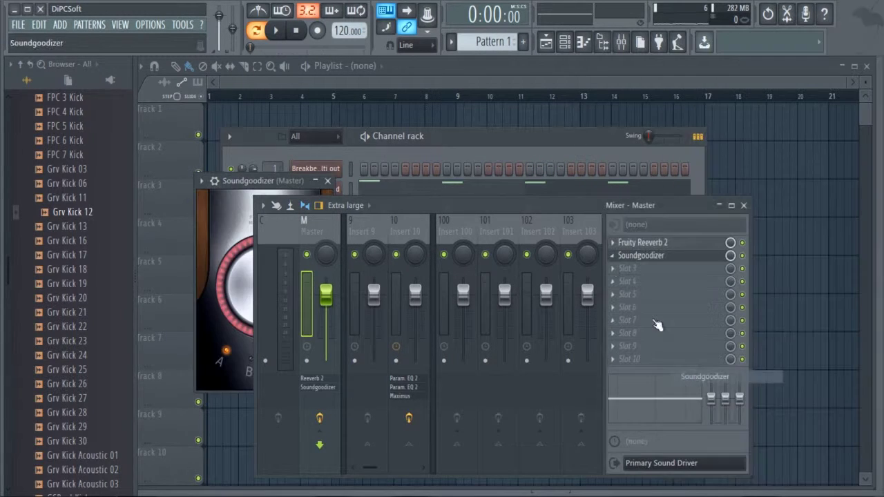
left_click_drag(560, 207, 668, 178)
left_click_drag(274, 263, 283, 296)
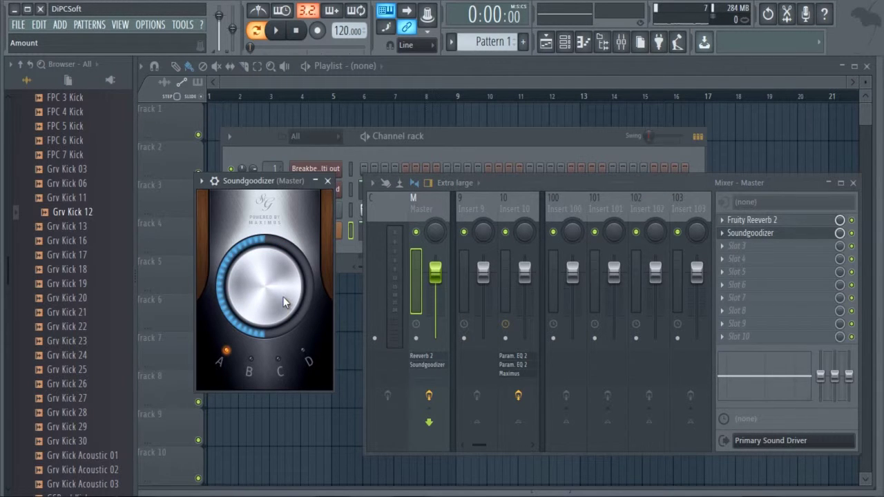
left_click_drag(280, 181, 303, 144)
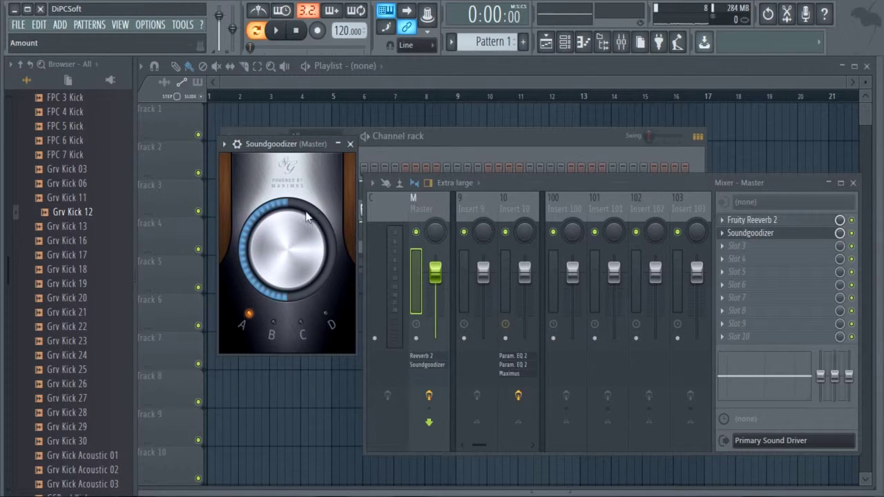
- Audition the pattern through Soundgoodizer modes B, C and D, return to mode A, and close the mixer and Soundgoodizer
left_click(276, 30)
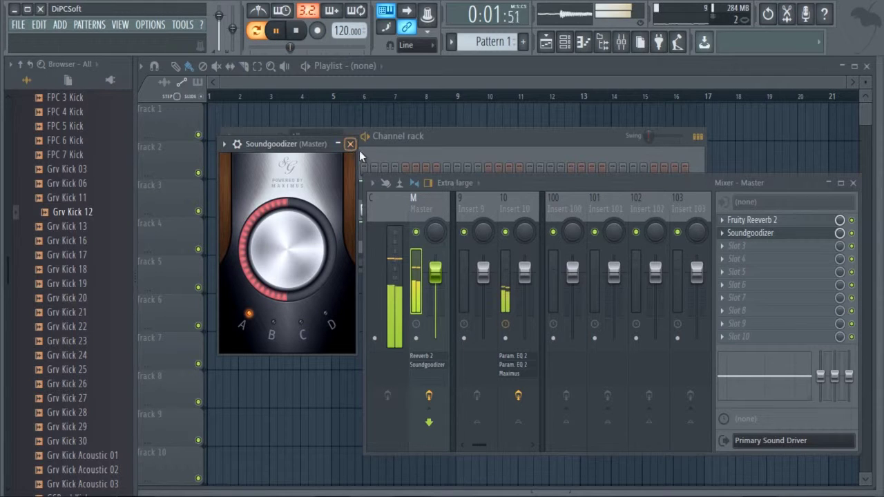
left_click(853, 183)
left_click(275, 330)
left_click(301, 331)
left_click(326, 320)
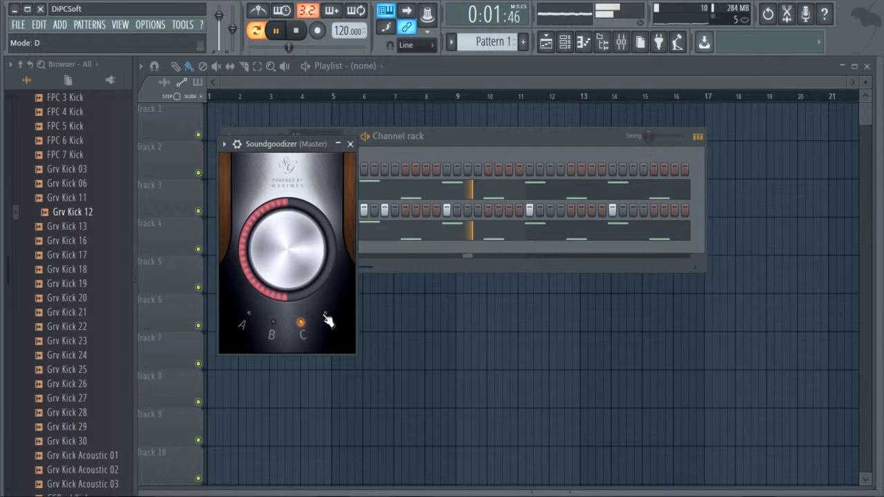
left_click(247, 316)
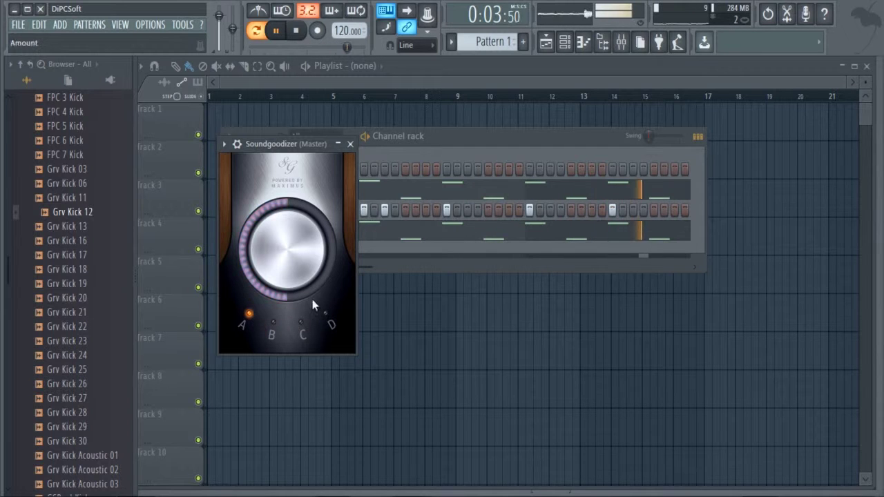
left_click(350, 143)
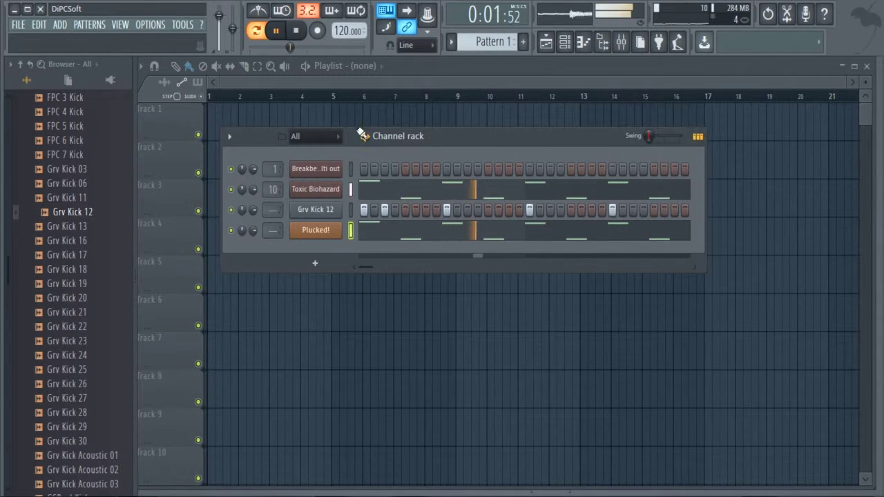
- Mute the Grv Kick 12 and Plucked! channels and stop playback
left_click(230, 210)
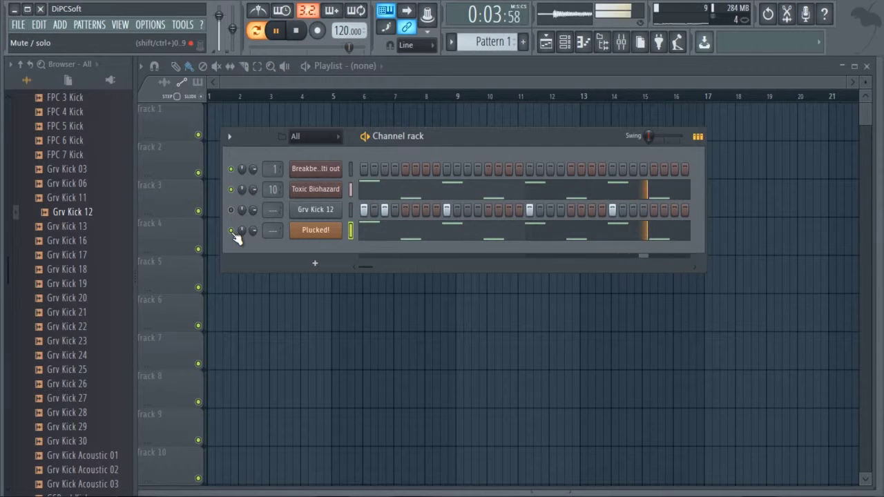
left_click(231, 231)
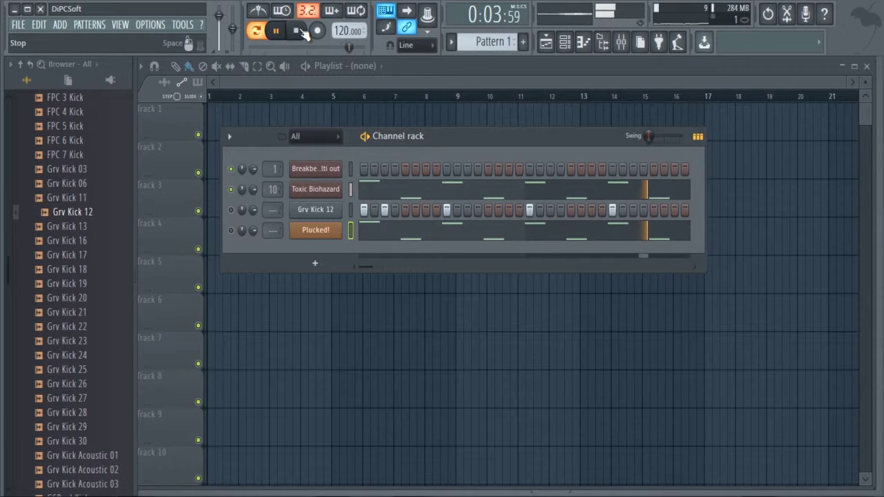
left_click(302, 32)
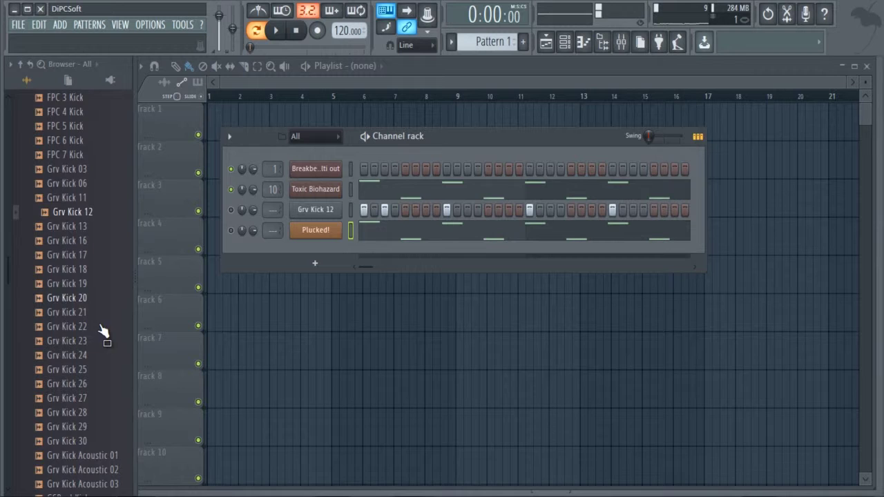
- Preview samples in the Cymbals folder of the Drums pack and add Cust Ride as a new channel below Plucked!
scroll(83, 332, "up", 8)
left_click(87, 269)
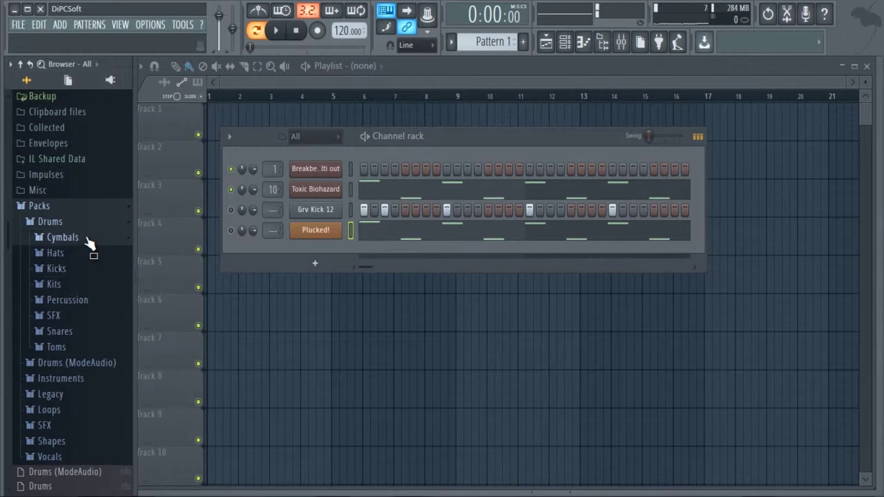
left_click(87, 238)
left_click(74, 126)
left_click(82, 155)
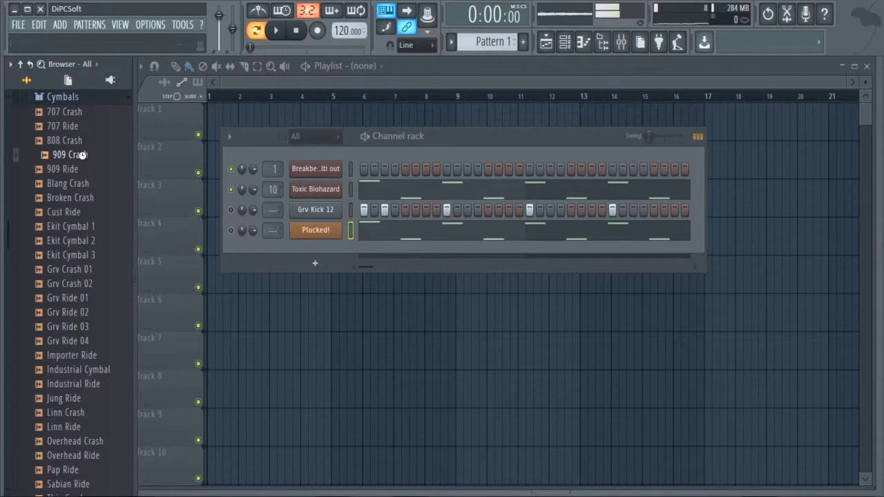
left_click(84, 183)
left_click_drag(71, 212, 285, 272)
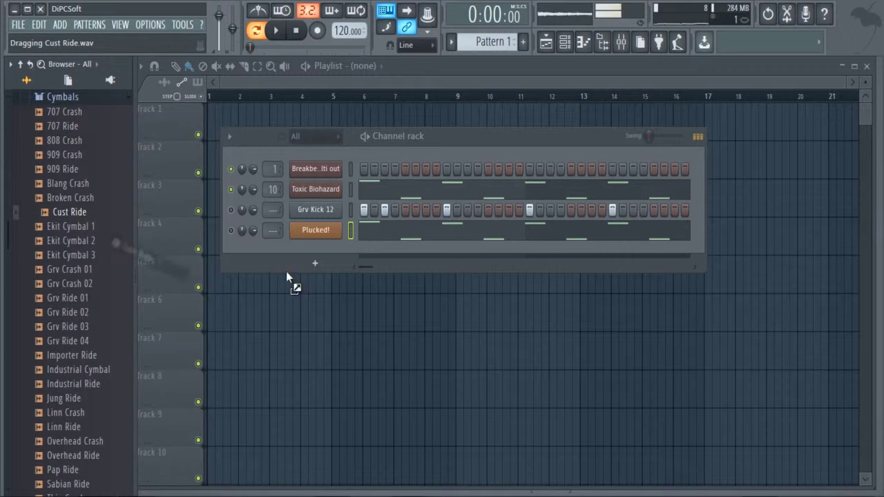
left_click_drag(336, 244, 337, 251)
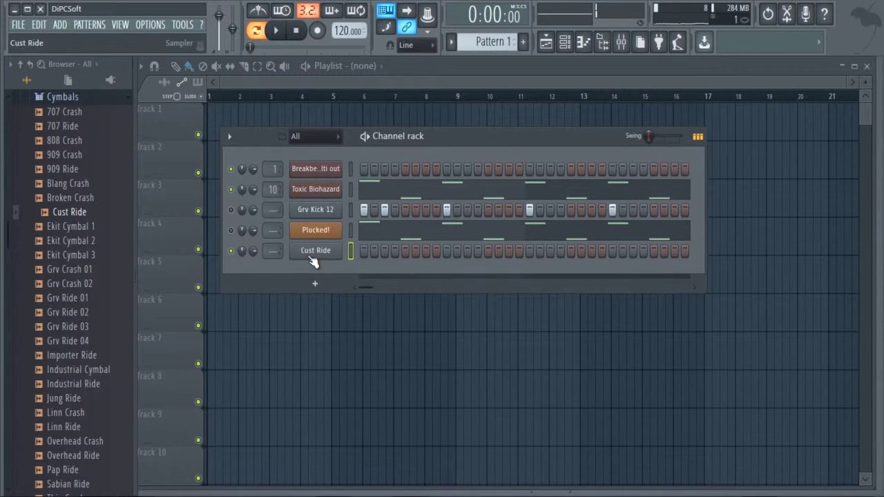
- Reverse the Cust Ride sample in its channel settings and close them
left_click(312, 257)
left_click_drag(339, 156, 393, 149)
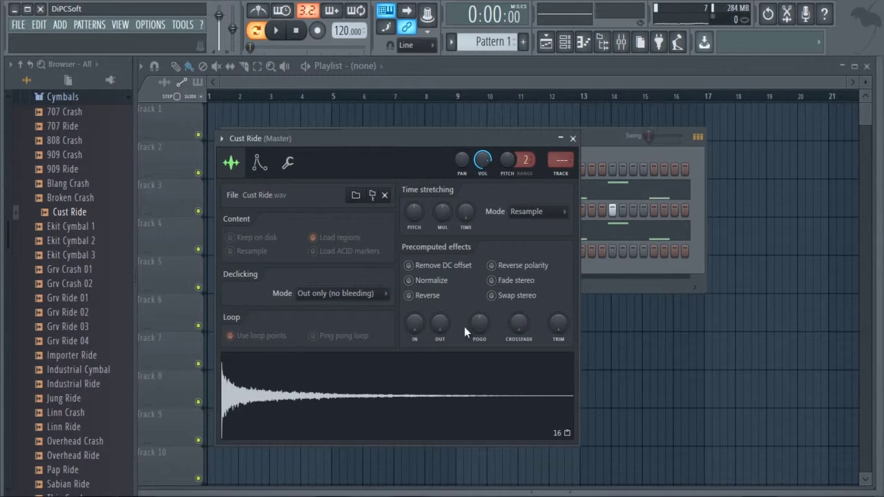
left_click(428, 295)
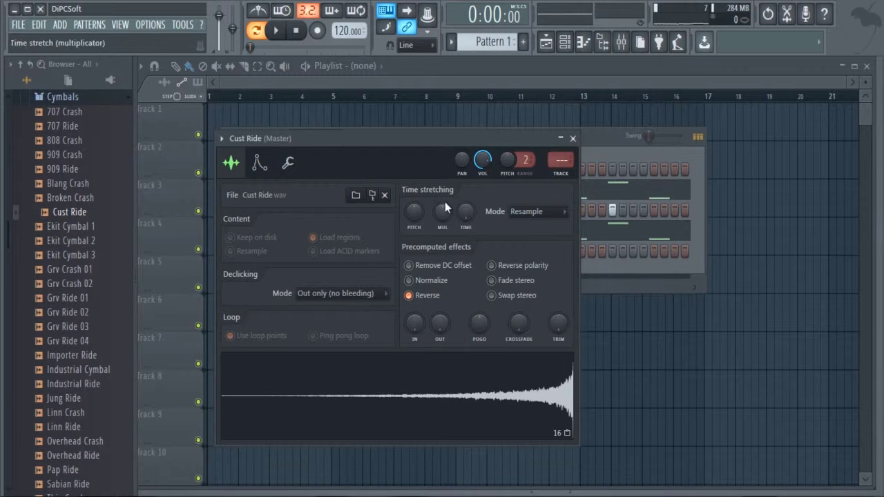
left_click(573, 139)
- Fill the Cust Ride channel with a hit every 8 steps and play the pattern
right_click(332, 255)
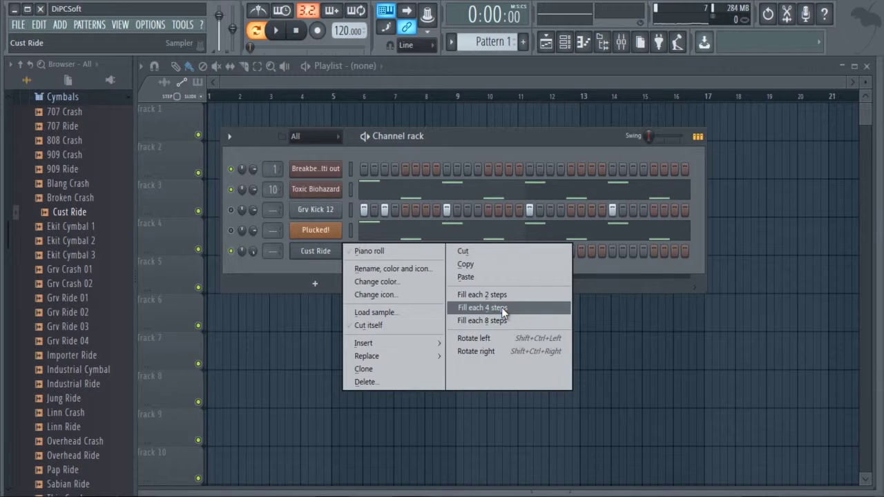
left_click(493, 322)
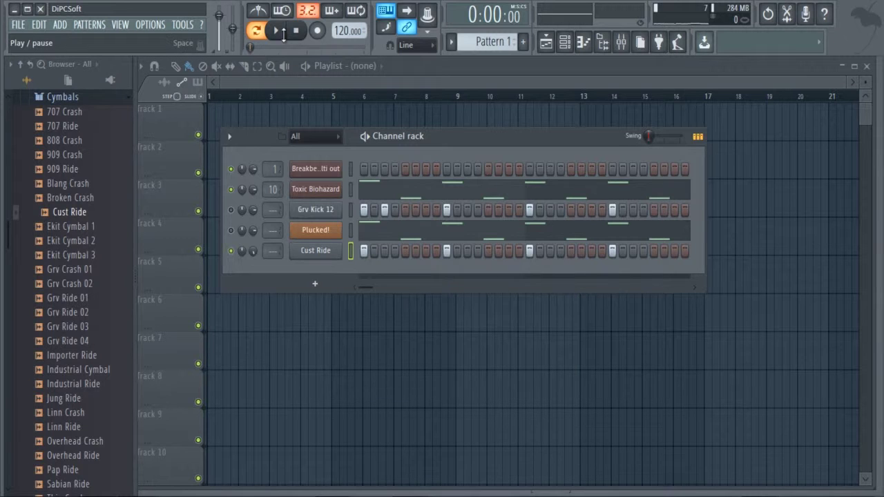
left_click(276, 30)
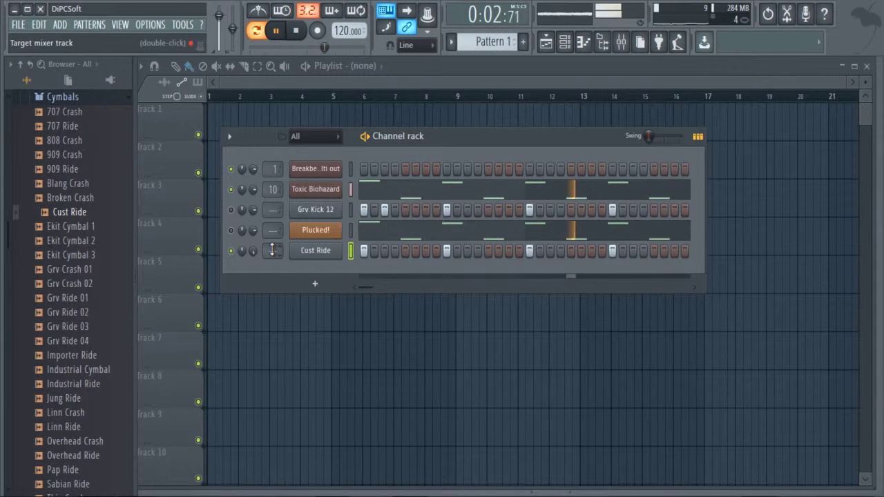
- Remove every second Cust Ride hit across the pattern, leaving one hit every 16 steps
left_click(447, 251)
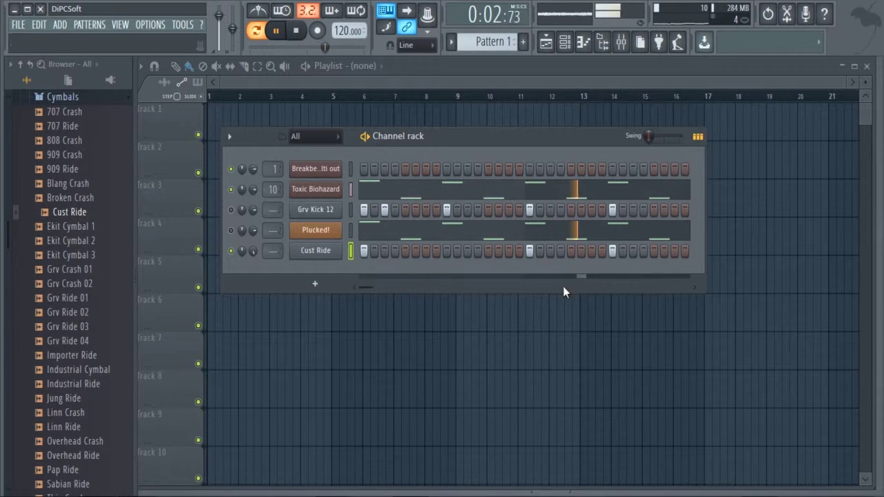
left_click_drag(364, 288, 424, 302)
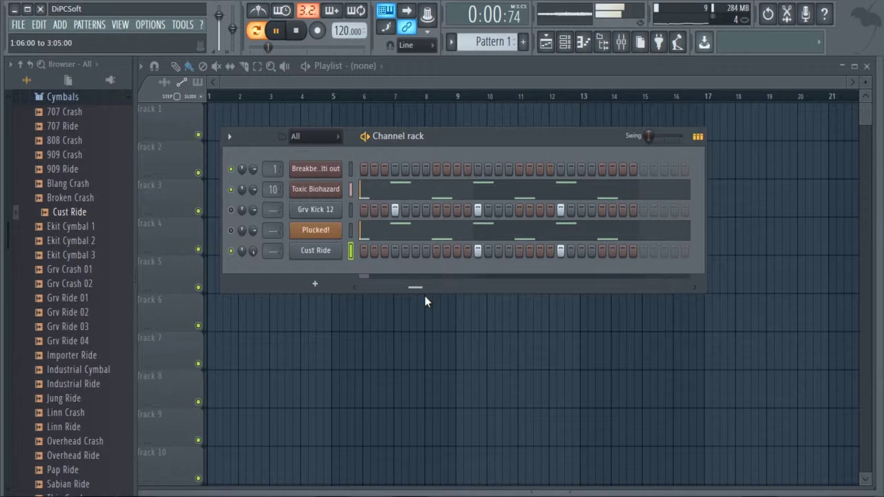
left_click(560, 251)
- Stop playback, set the Cust Ride sample's trim to maximum and raise its fade-in, and close the channel settings
left_click(293, 35)
left_click(334, 254)
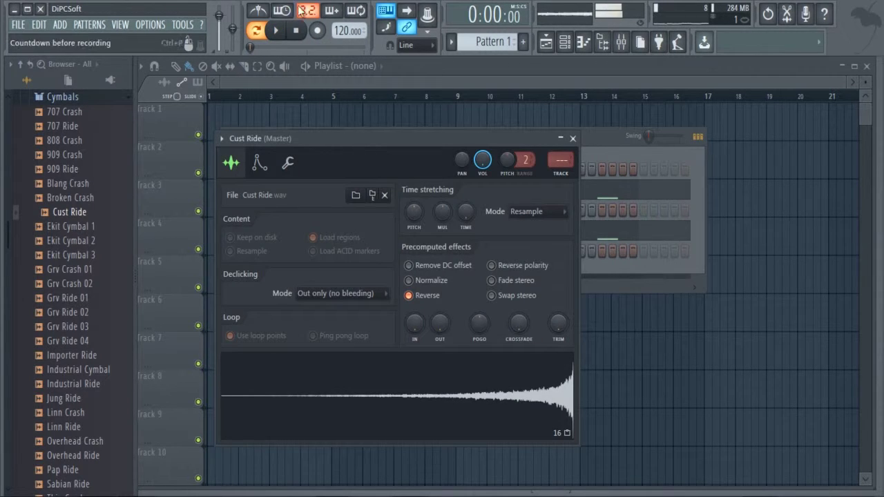
left_click_drag(557, 323, 550, 268)
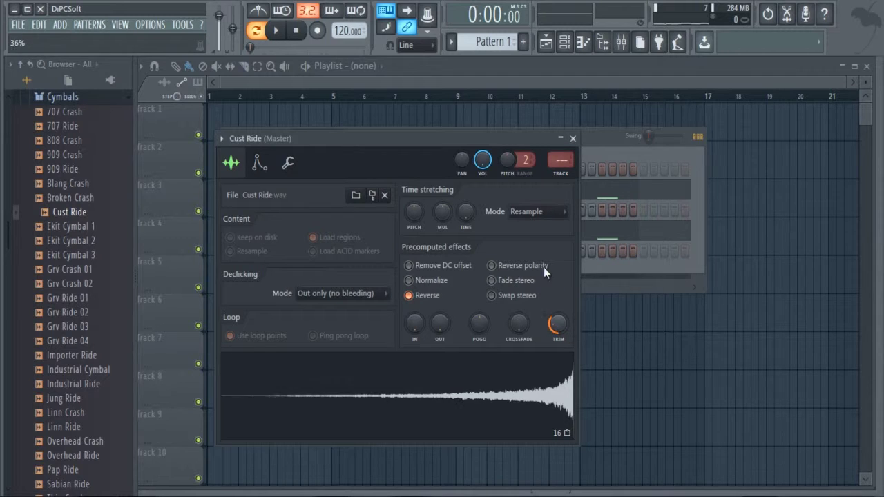
left_click(435, 322)
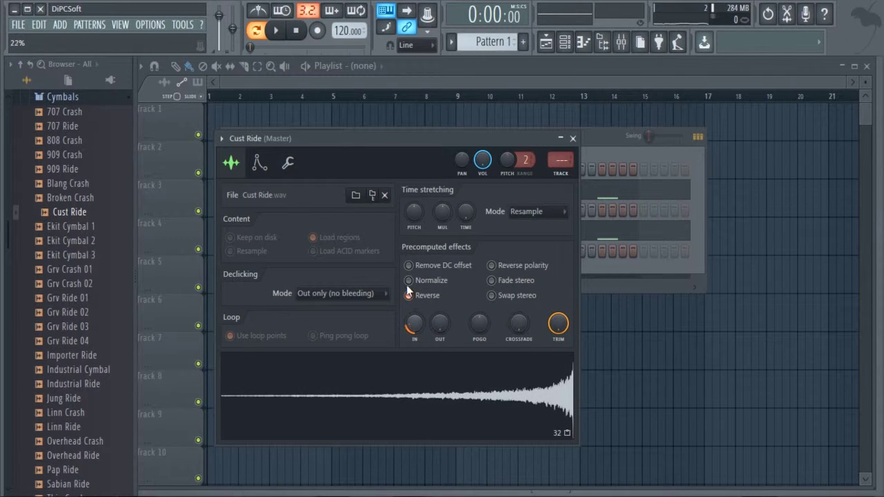
left_click(408, 280)
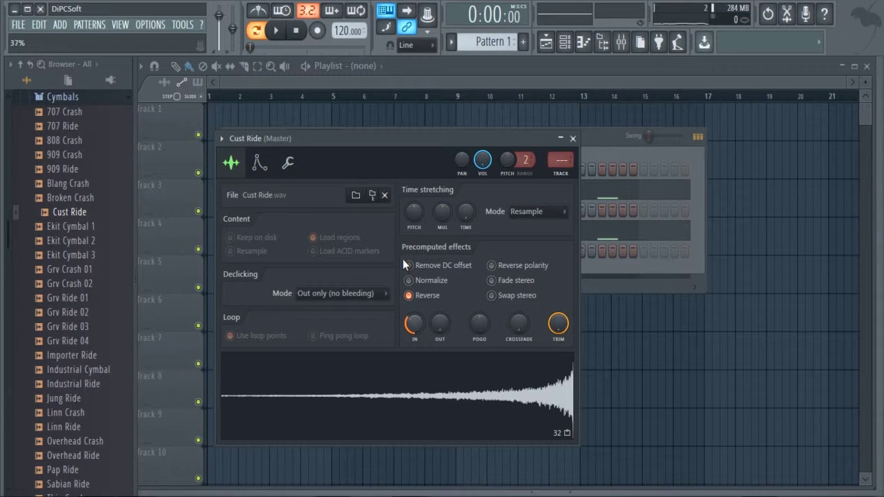
left_click_drag(417, 328, 417, 316)
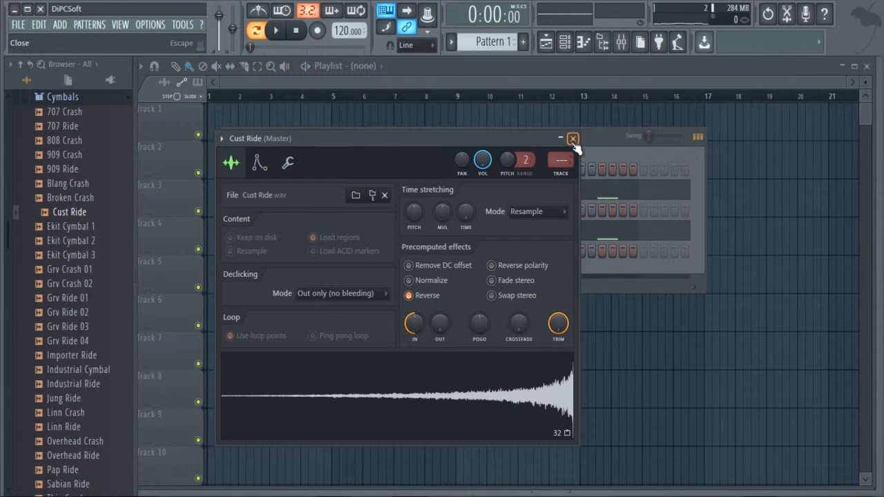
left_click(572, 139)
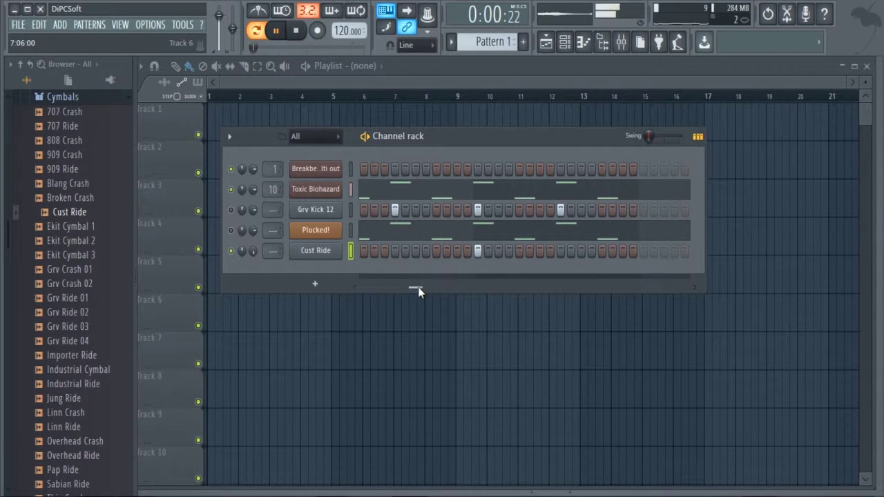
- Raise the Cust Ride sample's fade-in to maximum, close its settings, and play the pattern briefly
left_click_drag(416, 288, 342, 287)
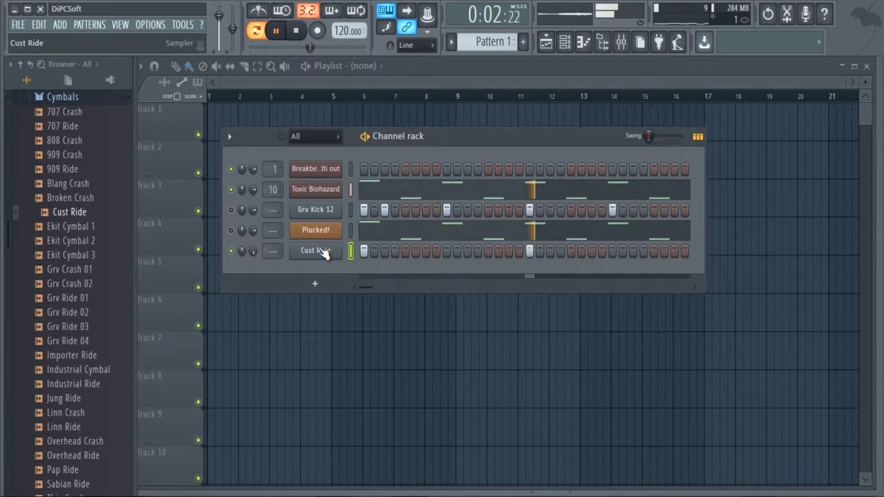
left_click(321, 251)
key("space")
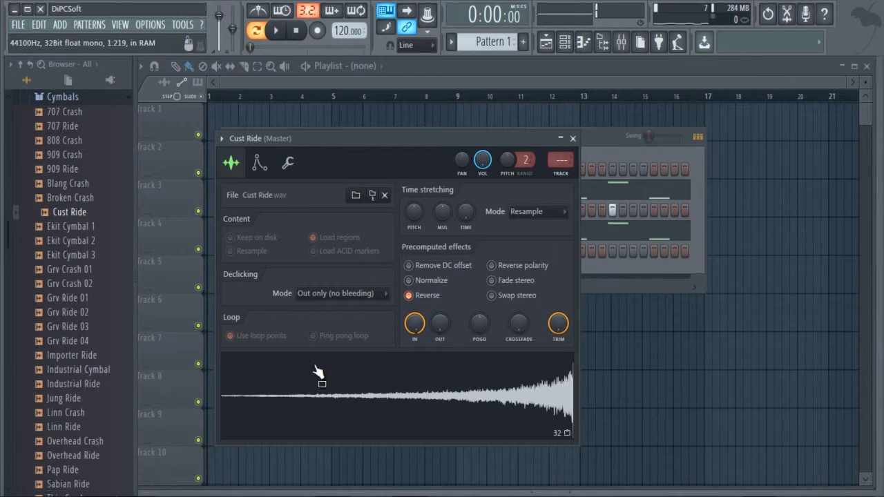
left_click(572, 140)
left_click(276, 30)
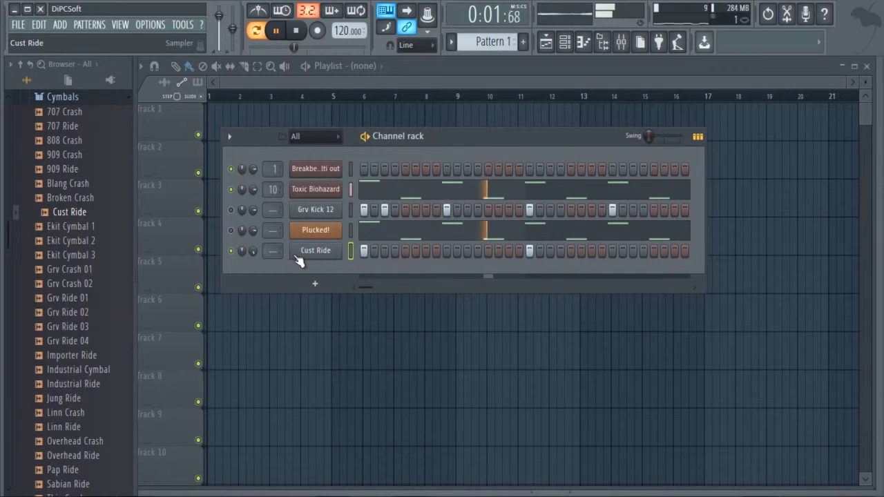
left_click(296, 31)
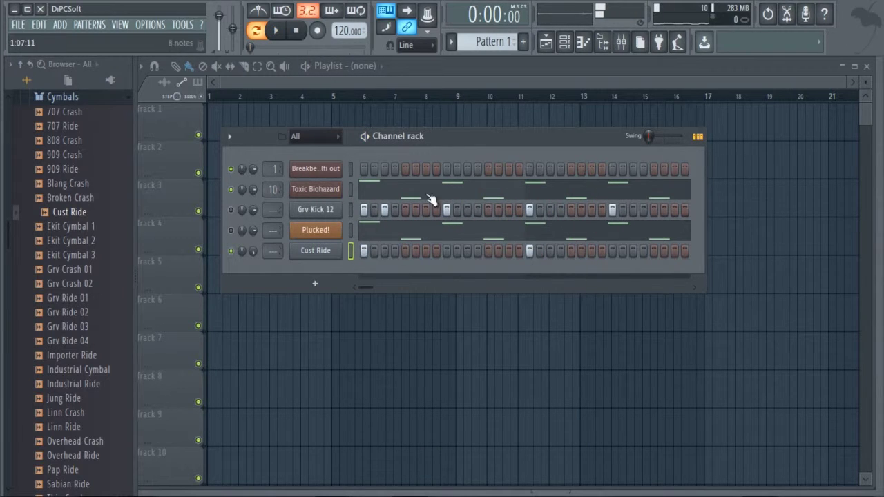
- Open the mixer, place it below the channel rack, and route Cust Ride to the Cymbals track, number 4
left_click(620, 41)
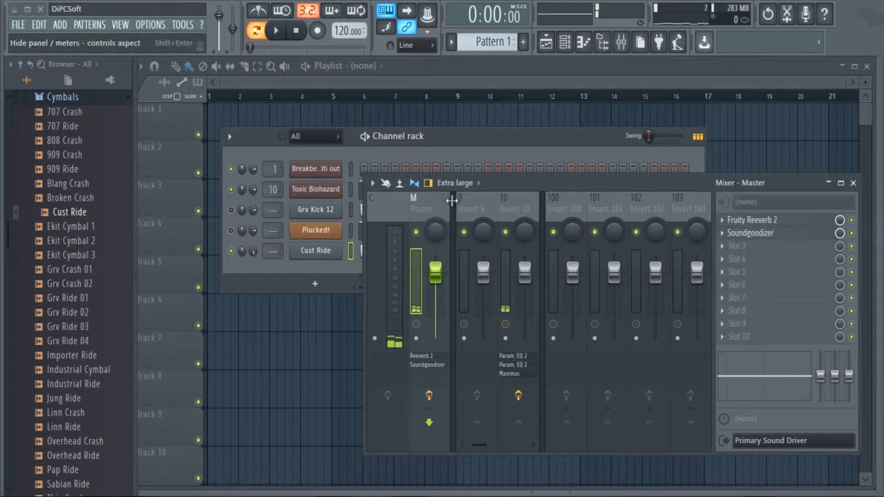
left_click(475, 202)
scroll(448, 207, "up", 8)
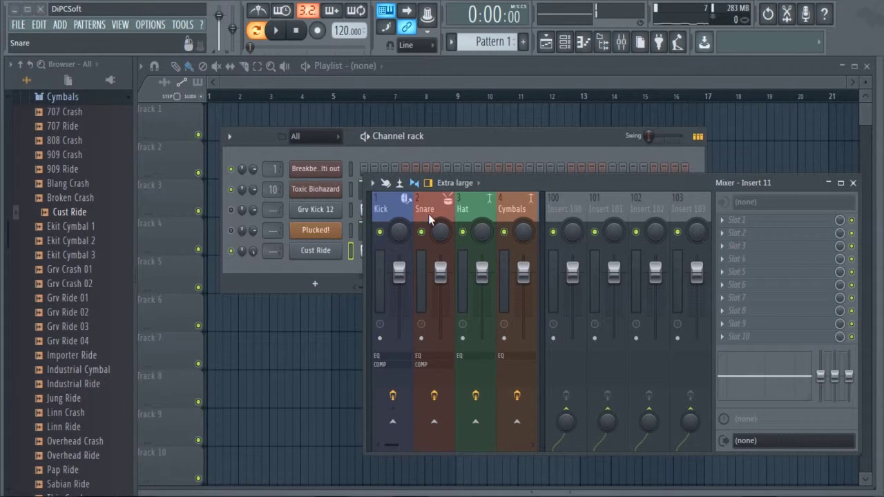
scroll(469, 232, "up", 2)
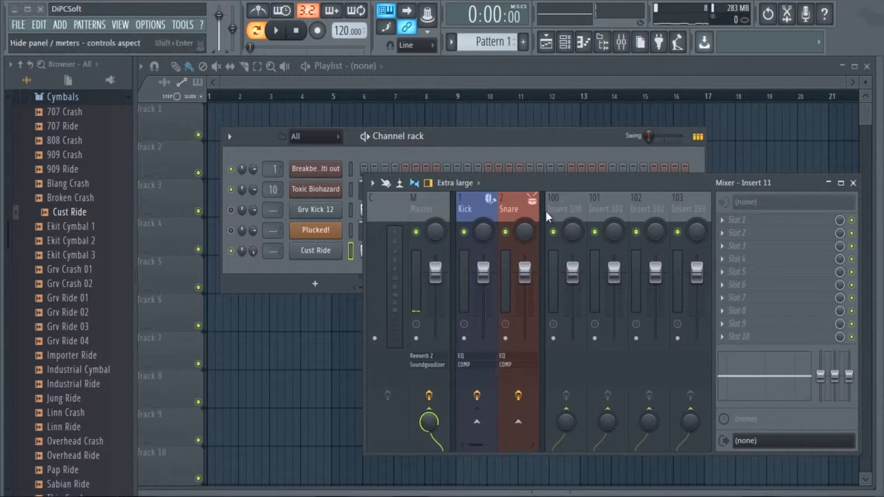
left_click(593, 210)
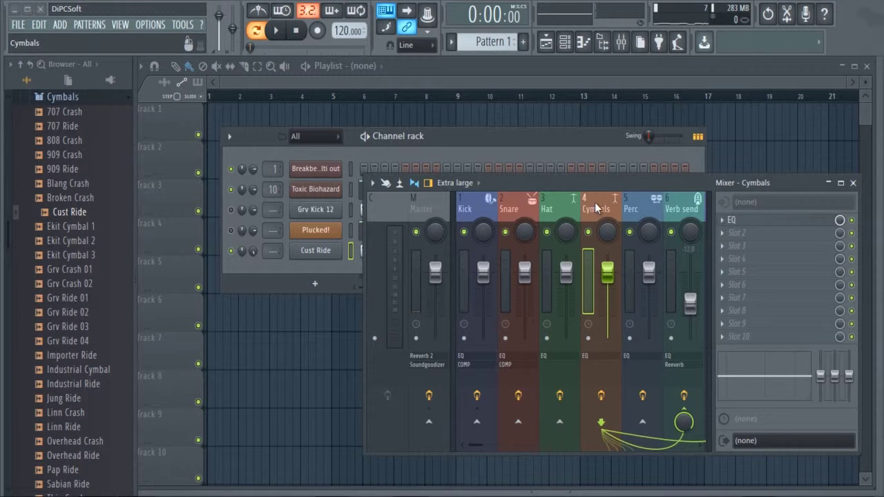
left_click_drag(591, 189, 434, 348)
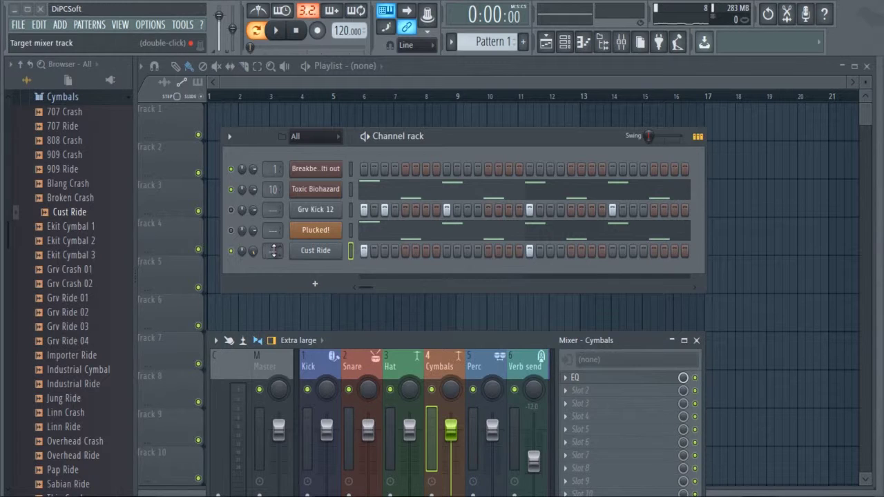
scroll(273, 251, "up", 3)
scroll(271, 250, "down", 1)
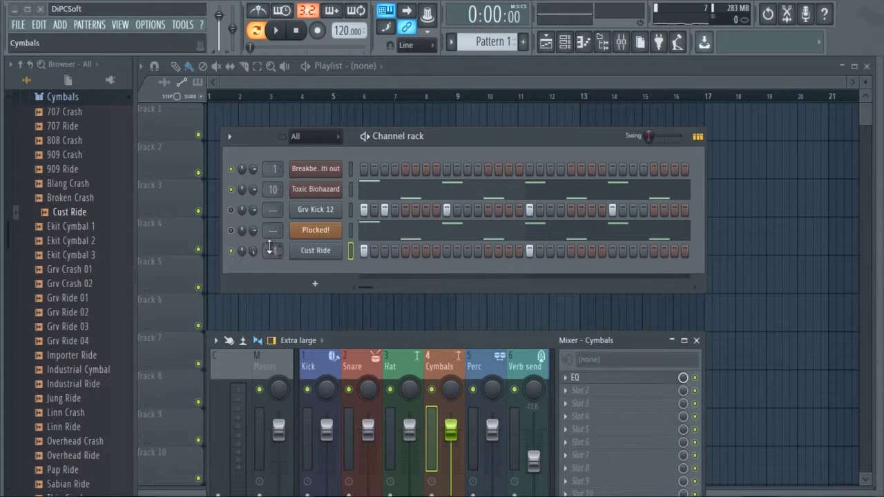
- Route Grv Kick 12 to mixer track 1, unmute it and Plucked!, and play the pattern
scroll(279, 213, "up", 1)
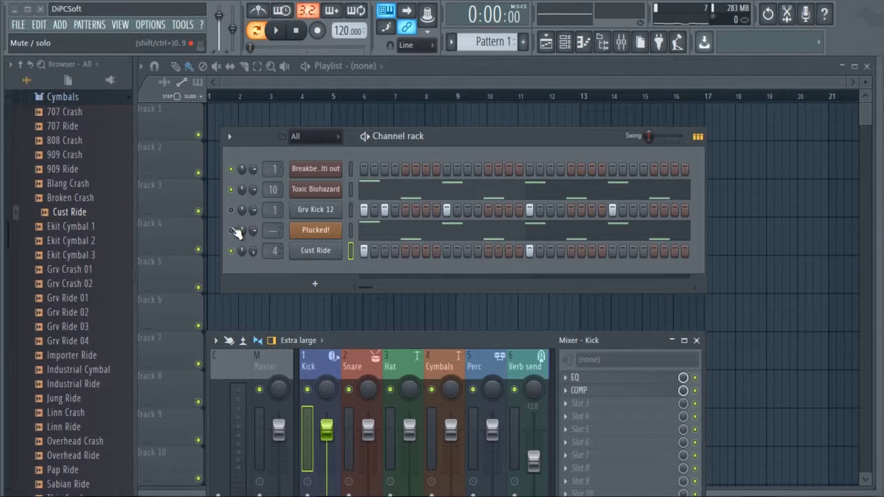
key("space")
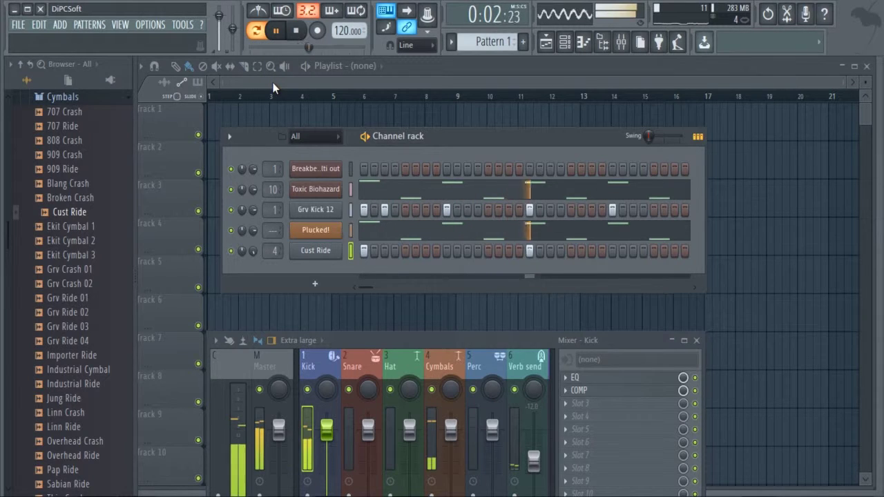
left_click_drag(381, 142, 406, 142)
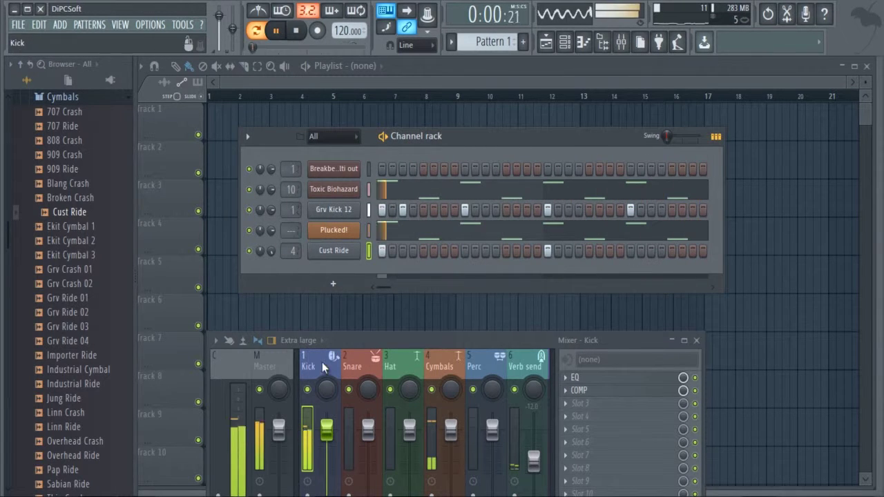
left_click(275, 31)
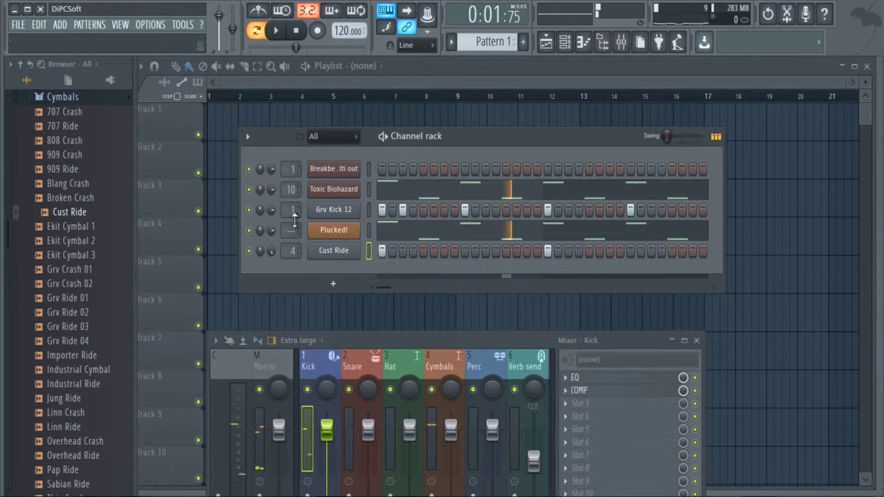
- Reroute Grv Kick 12 to mixer track 11 while playing the pattern, and move the mixer up
left_click_drag(295, 212, 298, 226)
left_click(278, 32)
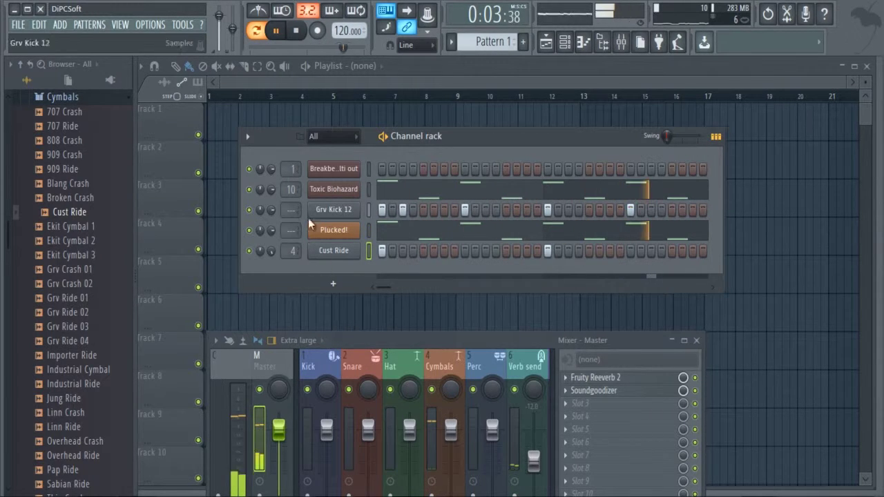
scroll(287, 210, "up", 11)
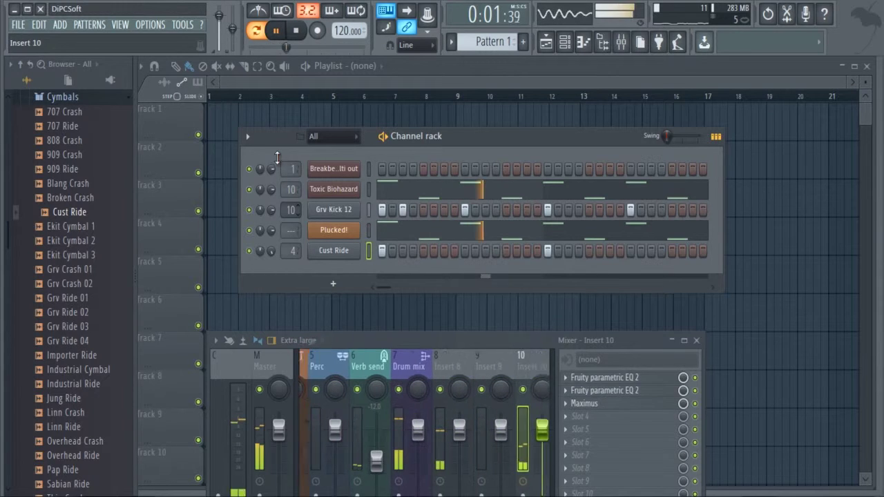
left_click_drag(354, 339, 345, 302)
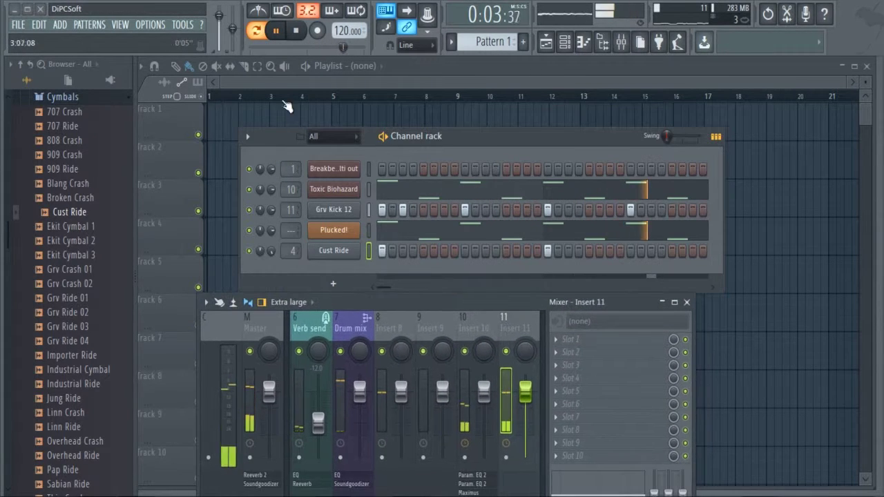
left_click(275, 30)
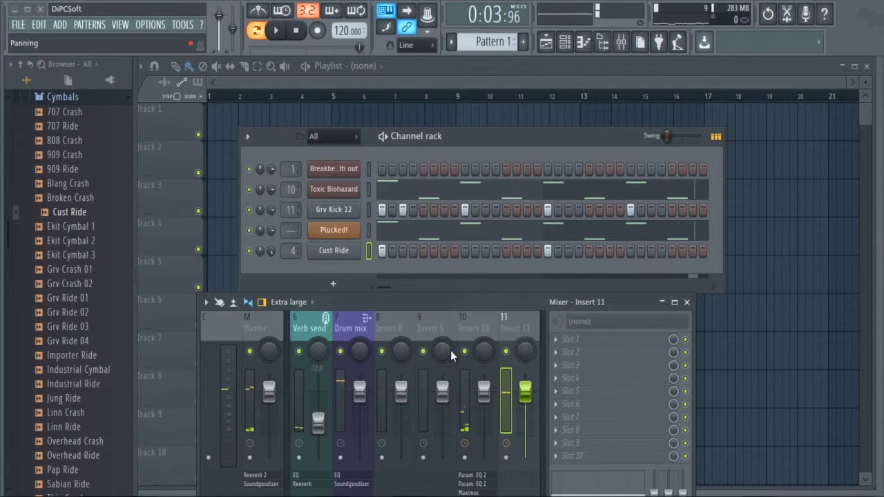
- Load Fruity WaveShaper into the first effect slot of Insert 11
left_click(568, 339)
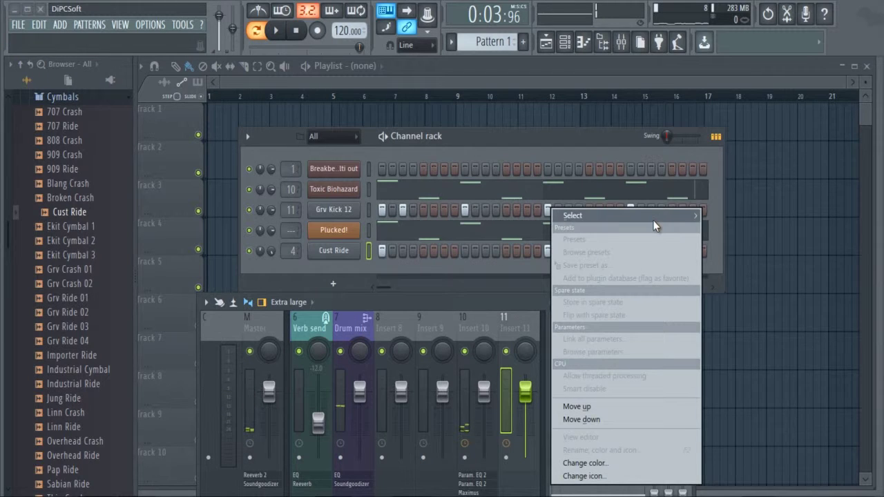
mouse_move(653, 217)
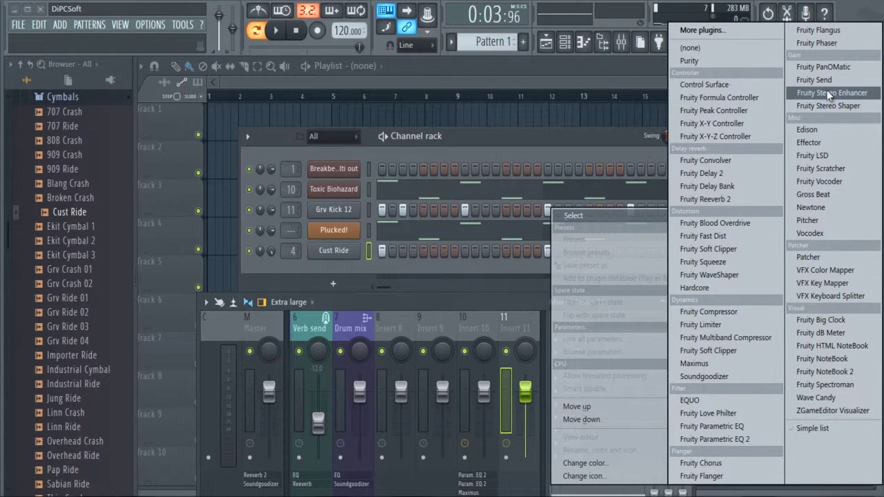
left_click(733, 276)
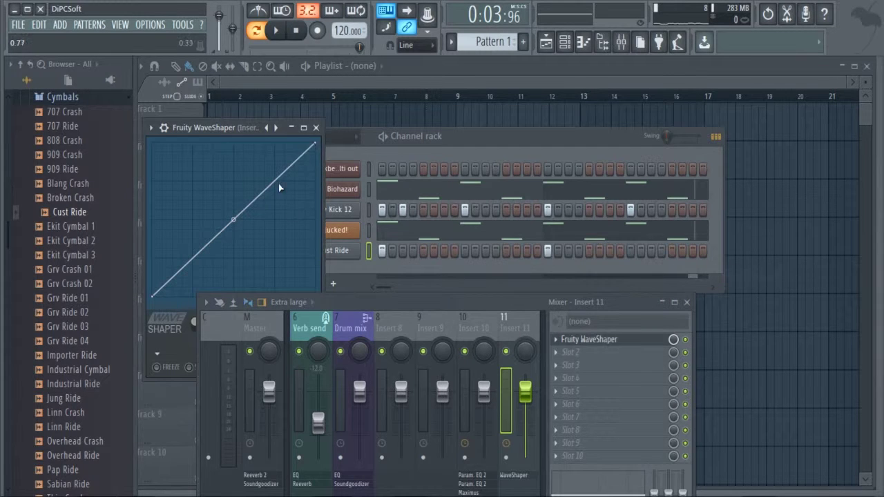
- Bend the WaveShaper curve upward at its midpoint, play the pattern, and close the plugin window
left_click_drag(245, 131, 602, 127)
left_click_drag(587, 222, 586, 199)
left_click(276, 30)
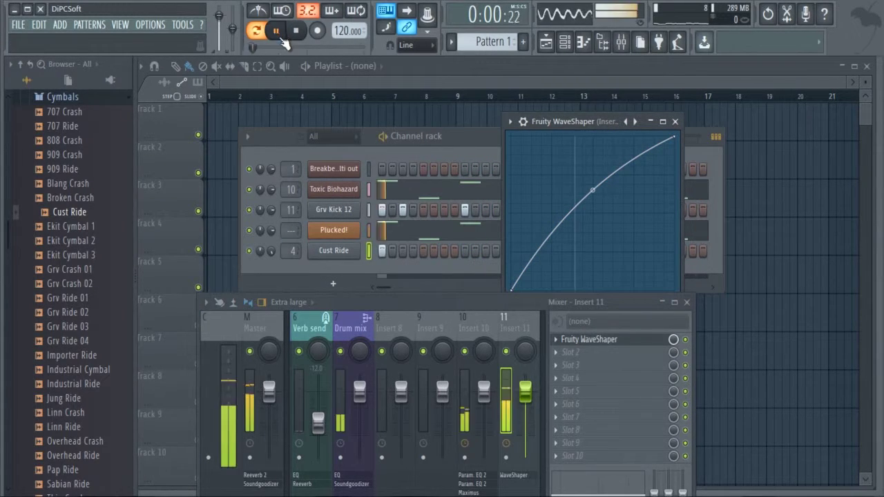
left_click(675, 121)
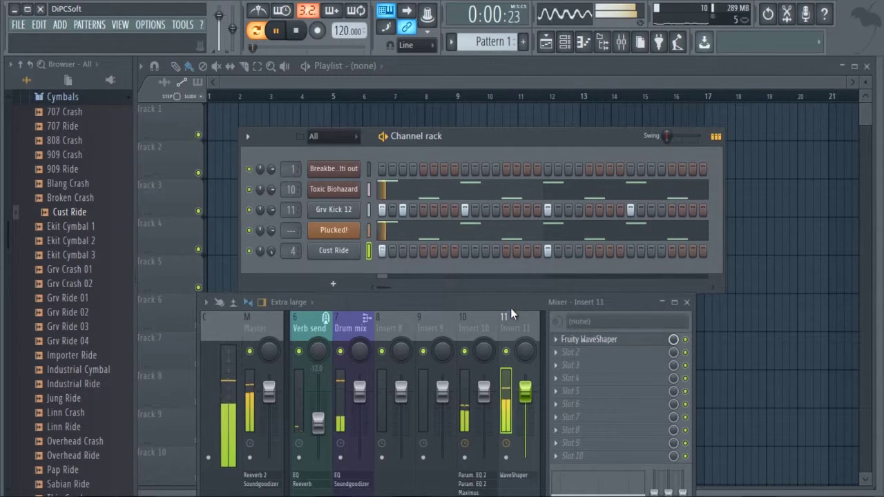
- Add Fruity Parametric EQ 2 to the second slot of Insert 11 and load the GOOD EQ FOR DREAMS preset
left_click(587, 359)
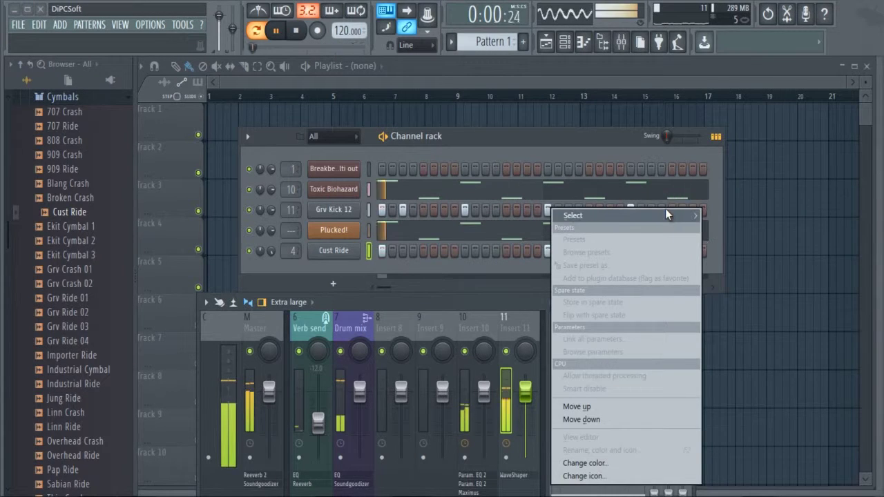
left_click(750, 436)
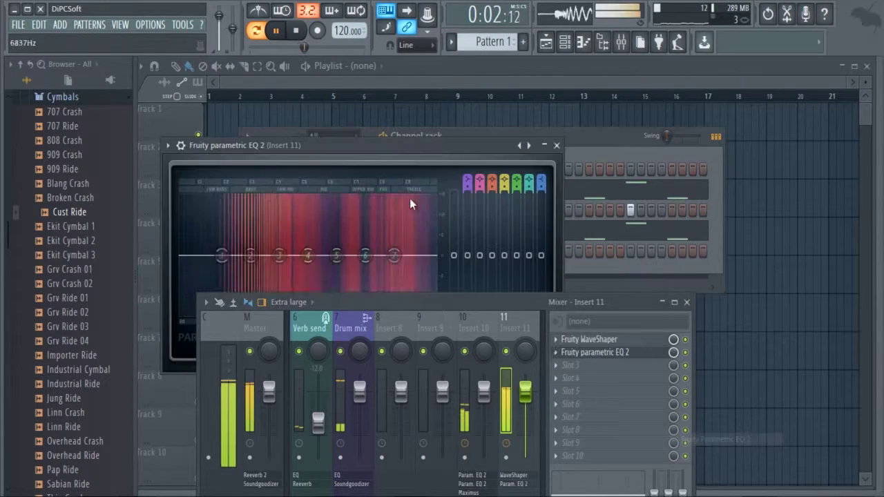
left_click_drag(385, 303, 371, 348)
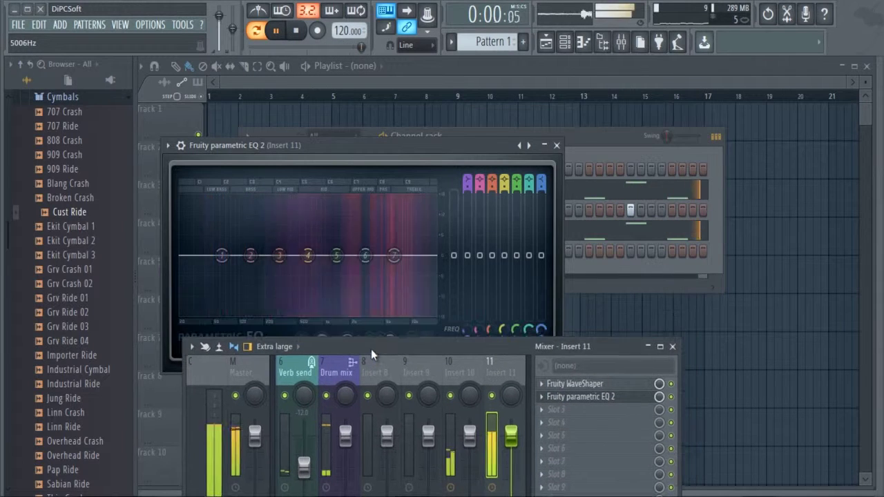
left_click(528, 145)
left_click(529, 145)
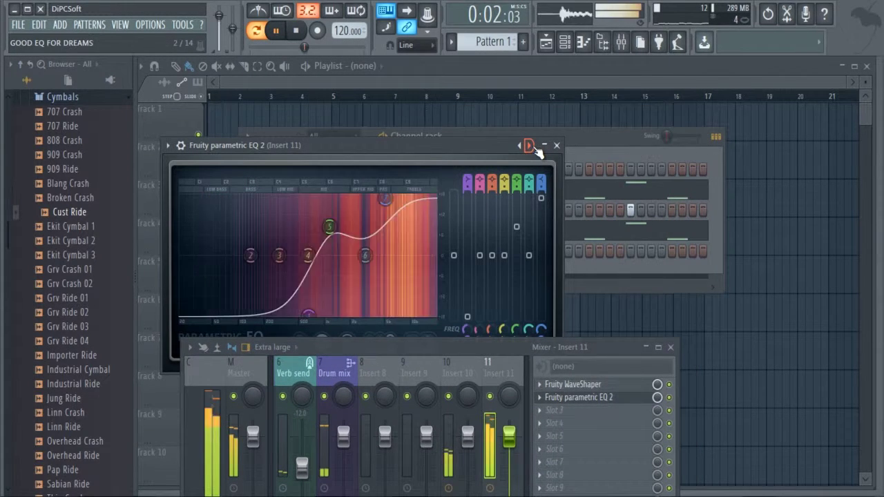
- Advance the Insert 11 EQ to the flat three-band preset, pause playback, and boost the band 1 low shelf near 70 Hz
left_click(529, 145)
left_click(529, 145)
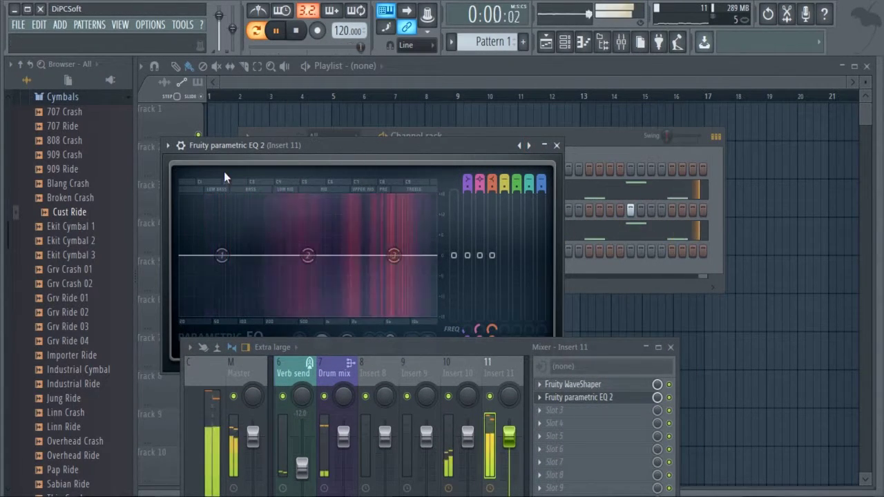
left_click(276, 30)
left_click_drag(221, 256, 232, 226)
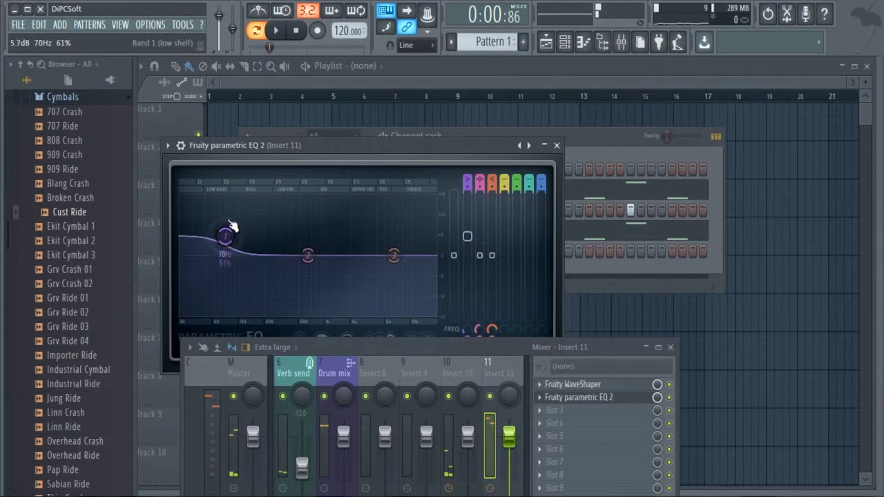
- Play the pattern, cut the highs by lowering EQ band 3, and close the plugin window
key("space")
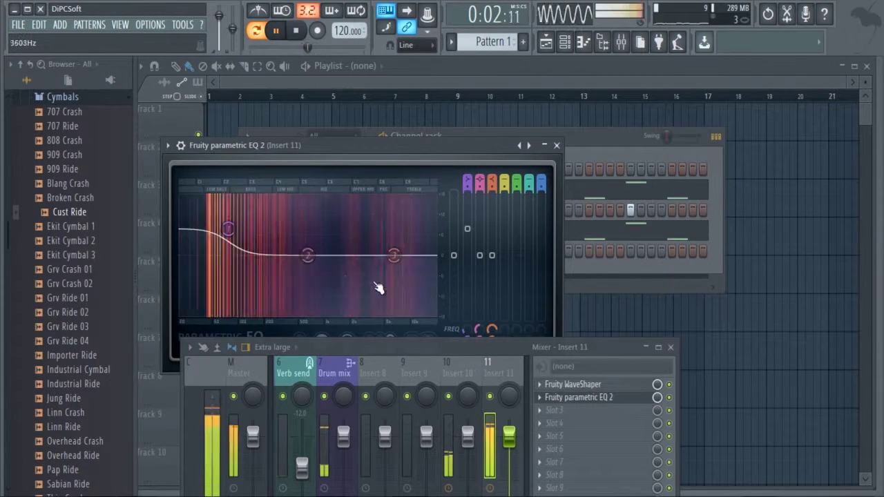
left_click_drag(393, 255, 379, 301)
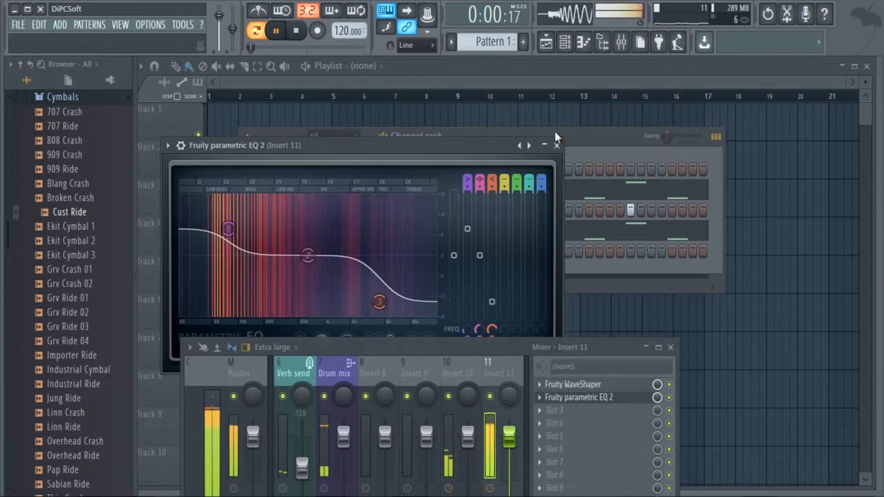
left_click(556, 145)
- Move the mixer directly beneath the channel rack and stop playback
left_click_drag(476, 348, 537, 306)
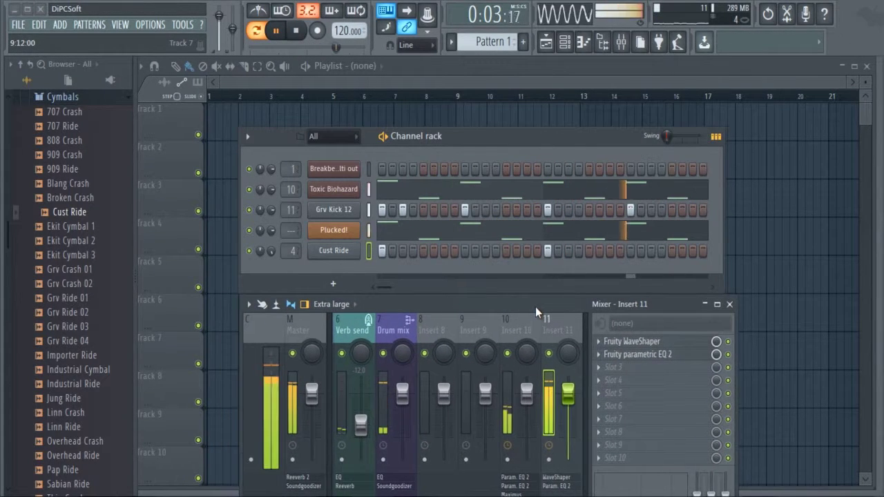
left_click(298, 32)
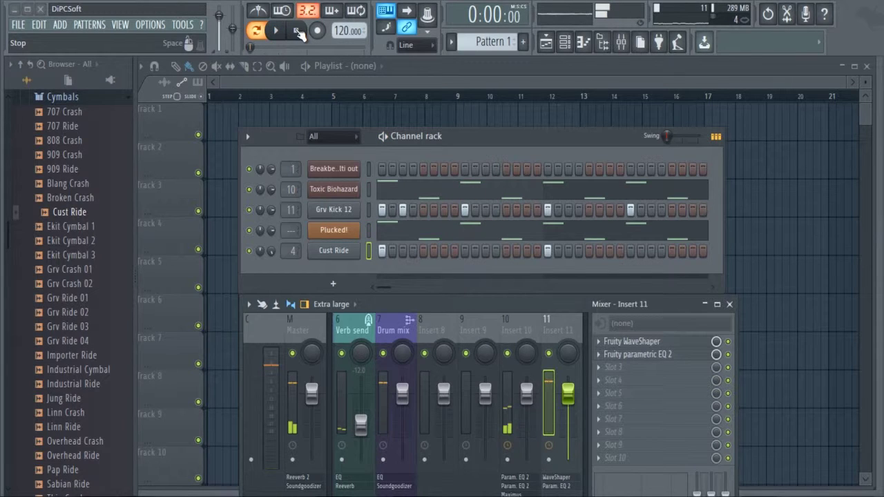